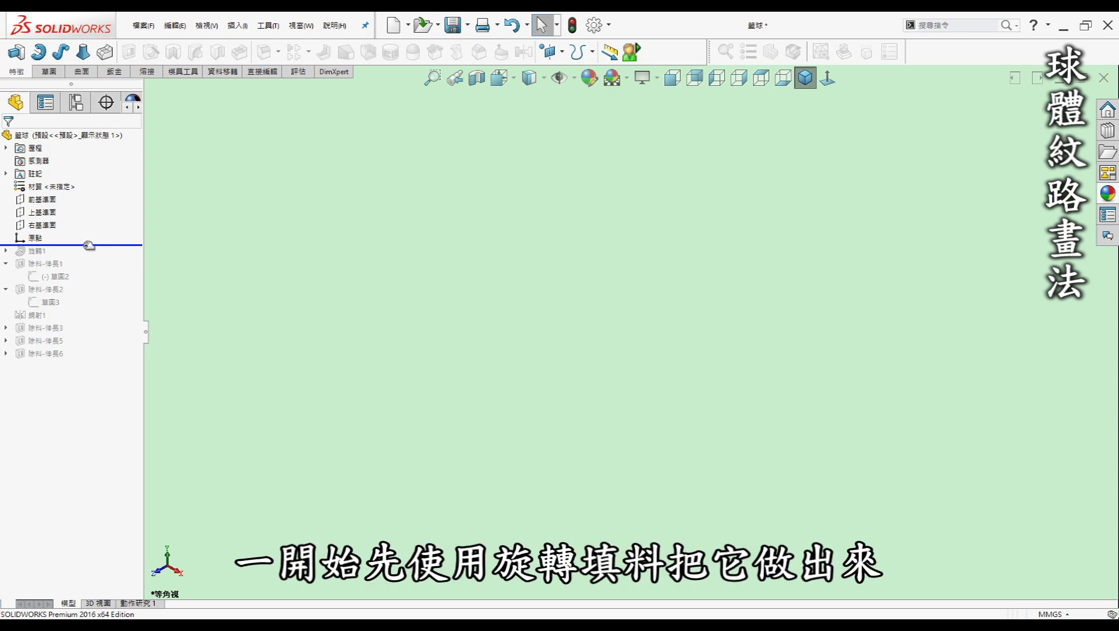
- Roll forward to Revolve1 and view its R40 half-circle profile sketch face-on, then return to isometric
{"action": "left_click_drag", "start_coordinate": [89, 258], "coordinate": [87, 267]}
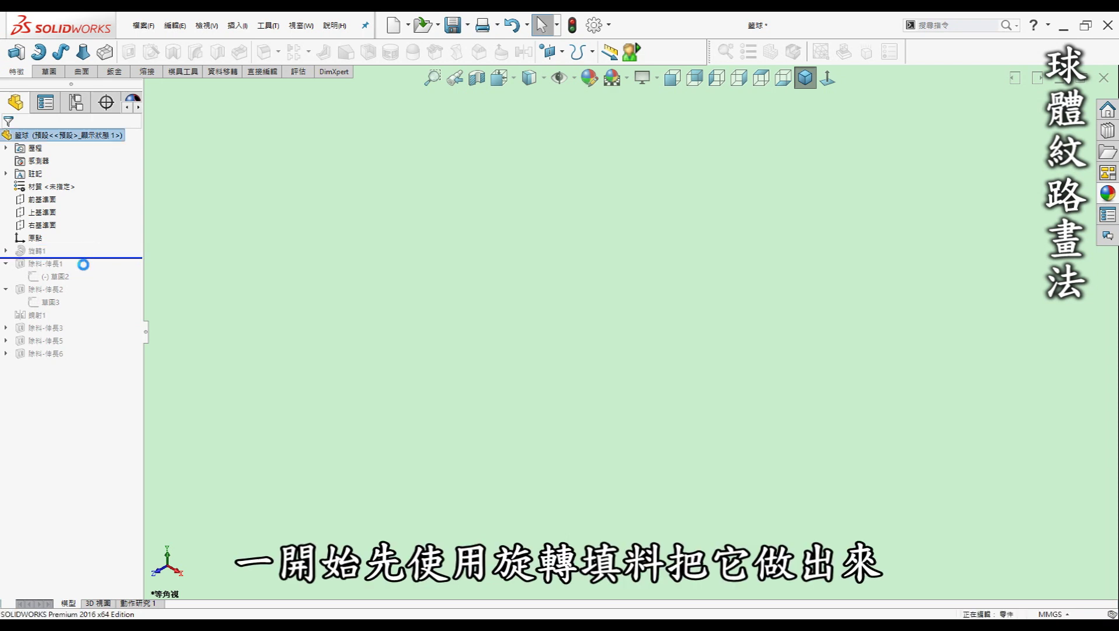
{"action": "left_click", "coordinate": [6, 251]}
{"action": "left_click", "coordinate": [50, 263]}
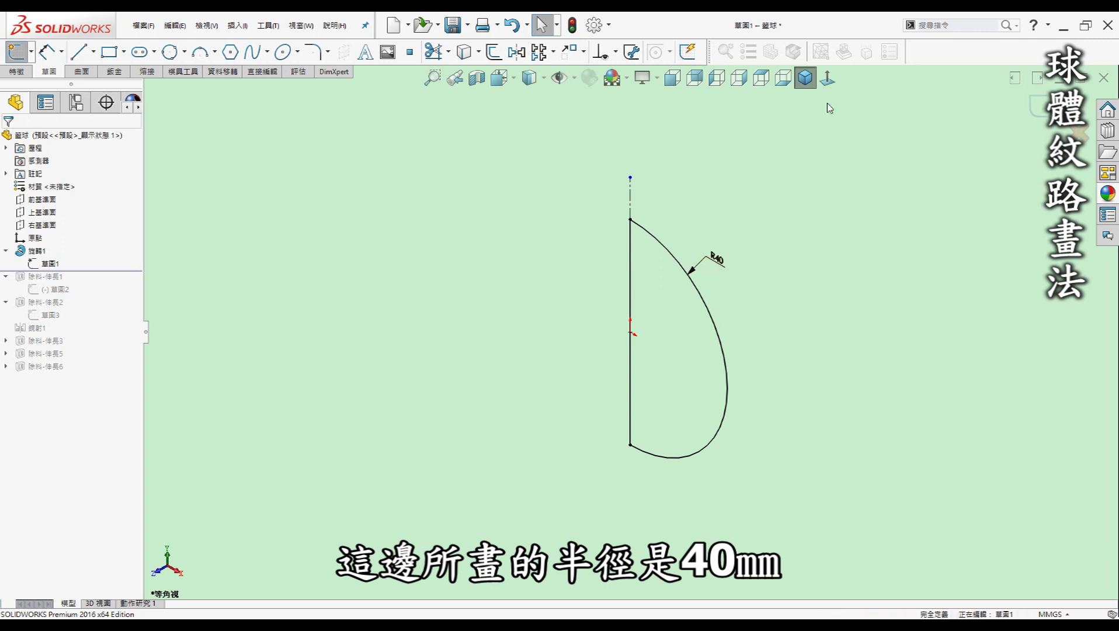
{"action": "left_click", "coordinate": [630, 187]}
{"action": "left_click", "coordinate": [829, 78]}
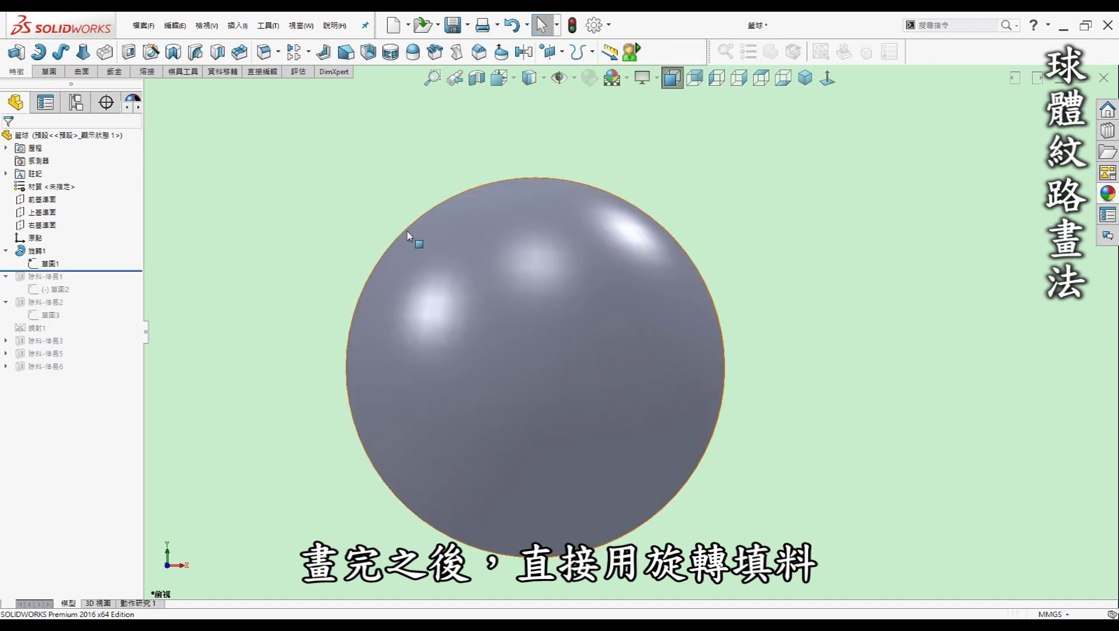
{"action": "left_click", "coordinate": [806, 78]}
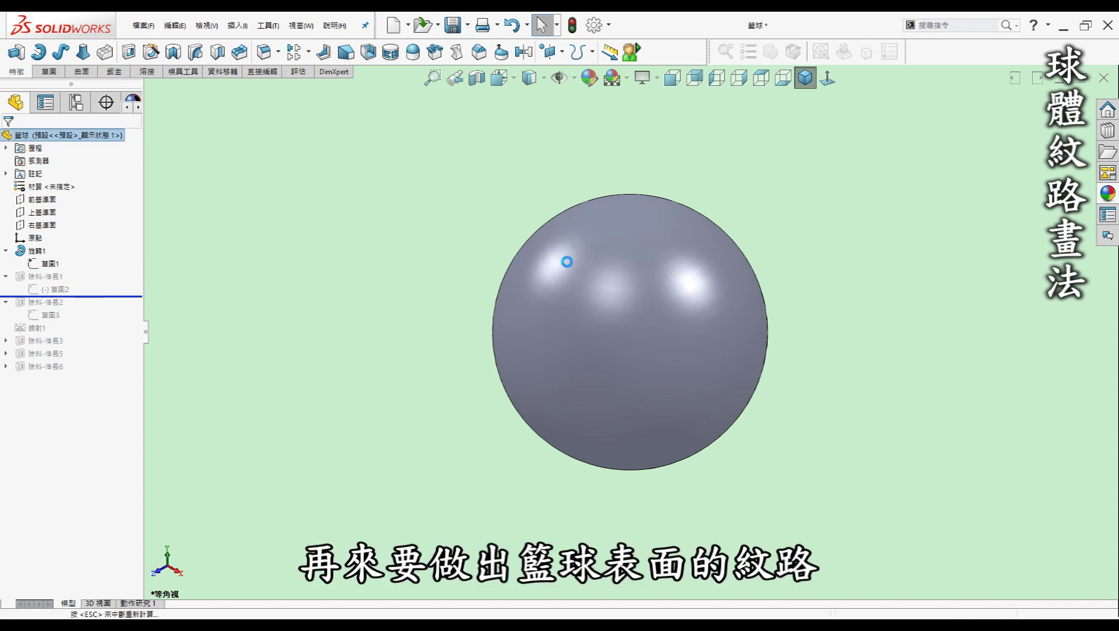
- Roll forward to Cut-Extrude1 and view Sketch2's slot, 0.80 mm each side of centre, face-on
{"action": "left_click_drag", "start_coordinate": [105, 294], "coordinate": [569, 259]}
{"action": "left_click", "coordinate": [55, 289]}
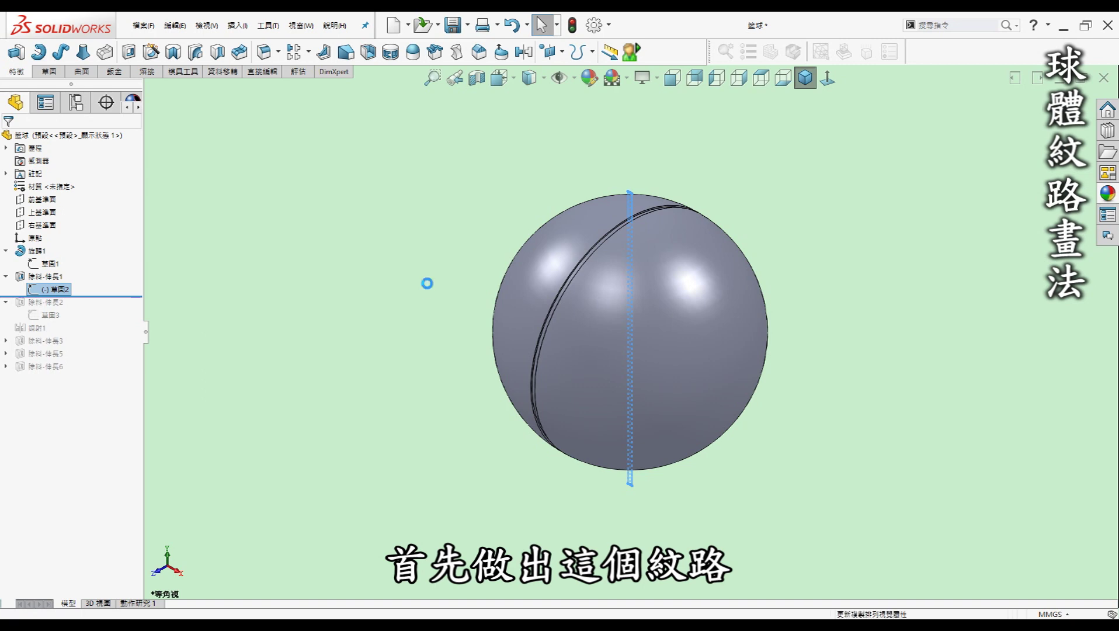
{"action": "left_click", "coordinate": [828, 78]}
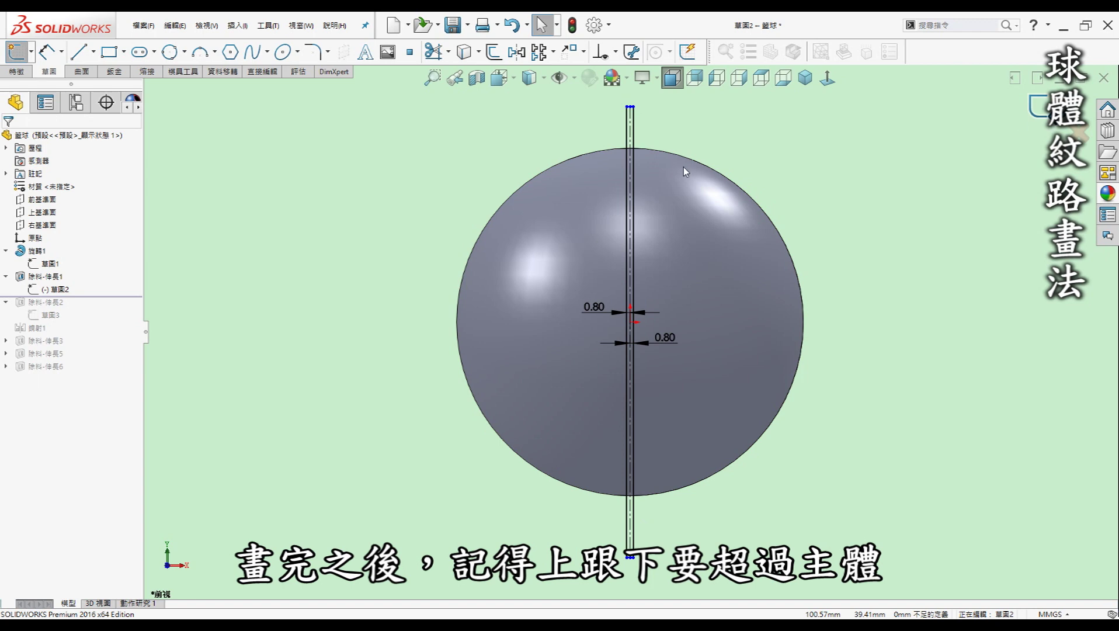
{"action": "key", "text": "ctrl+b"}
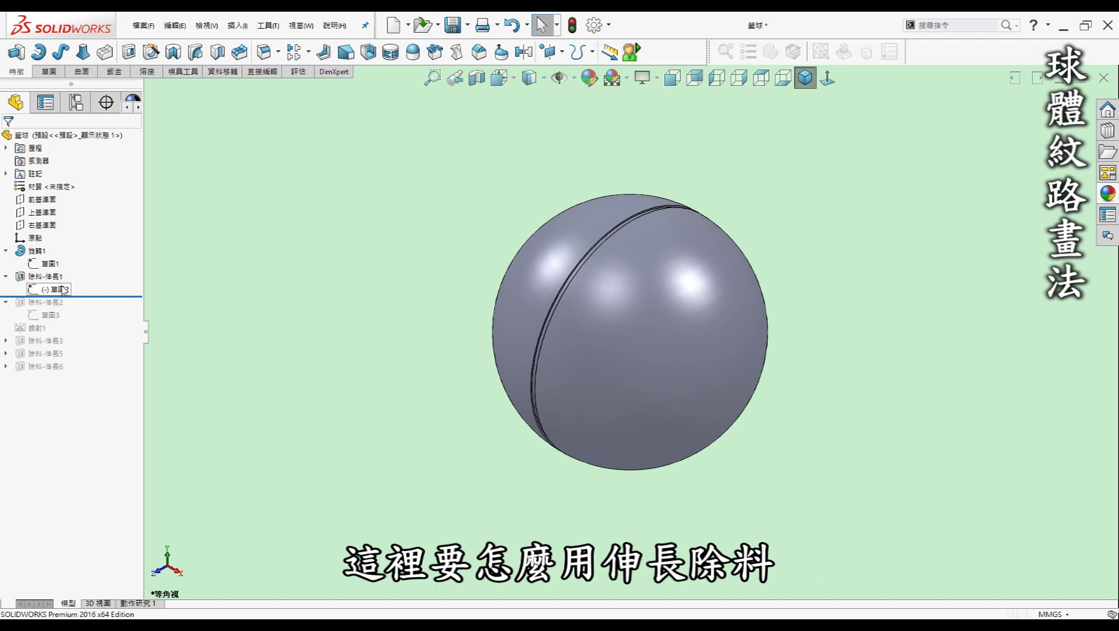
- Edit Cut-Extrude1 to start from a 50 mm offset and end Offset From Surface
{"action": "left_click", "coordinate": [44, 276]}
{"action": "left_click", "coordinate": [71, 246]}
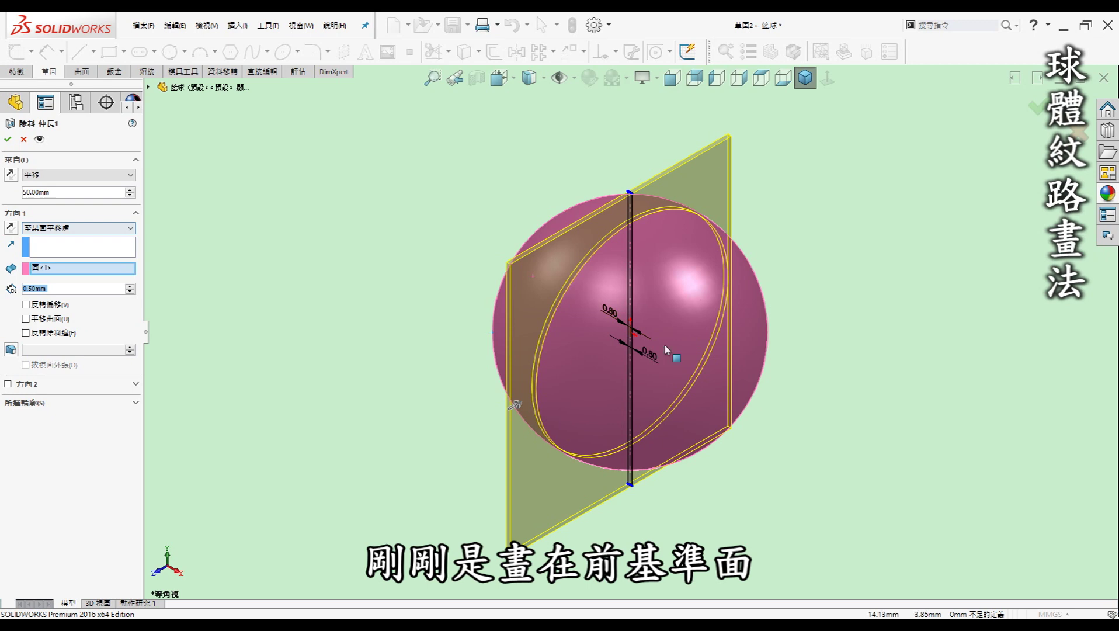
{"action": "left_click", "coordinate": [75, 175]}
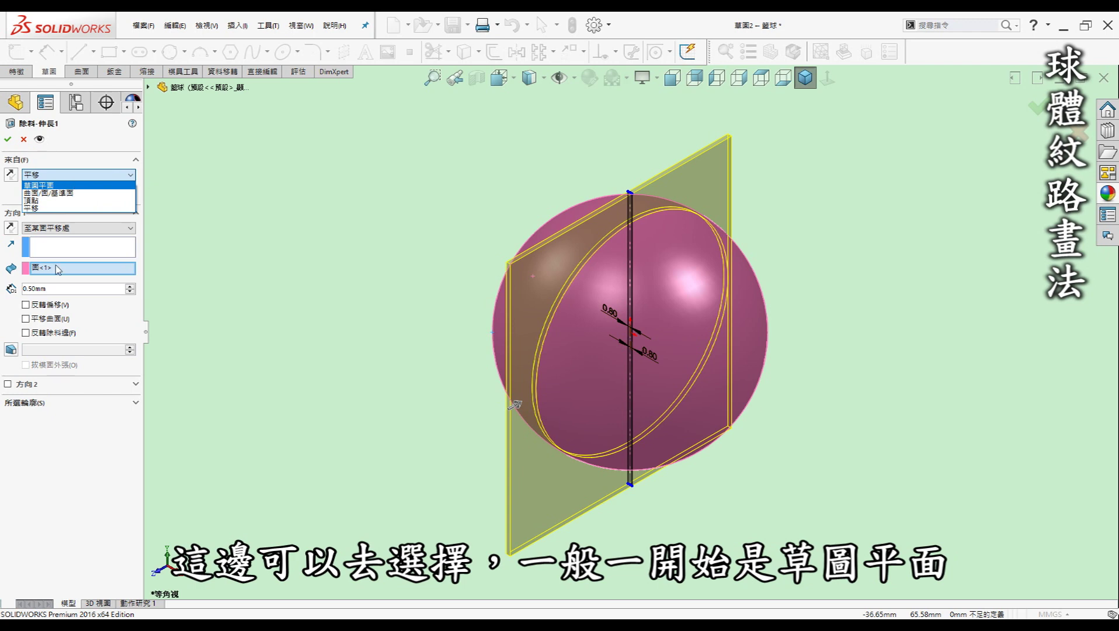
{"action": "left_click", "coordinate": [35, 208]}
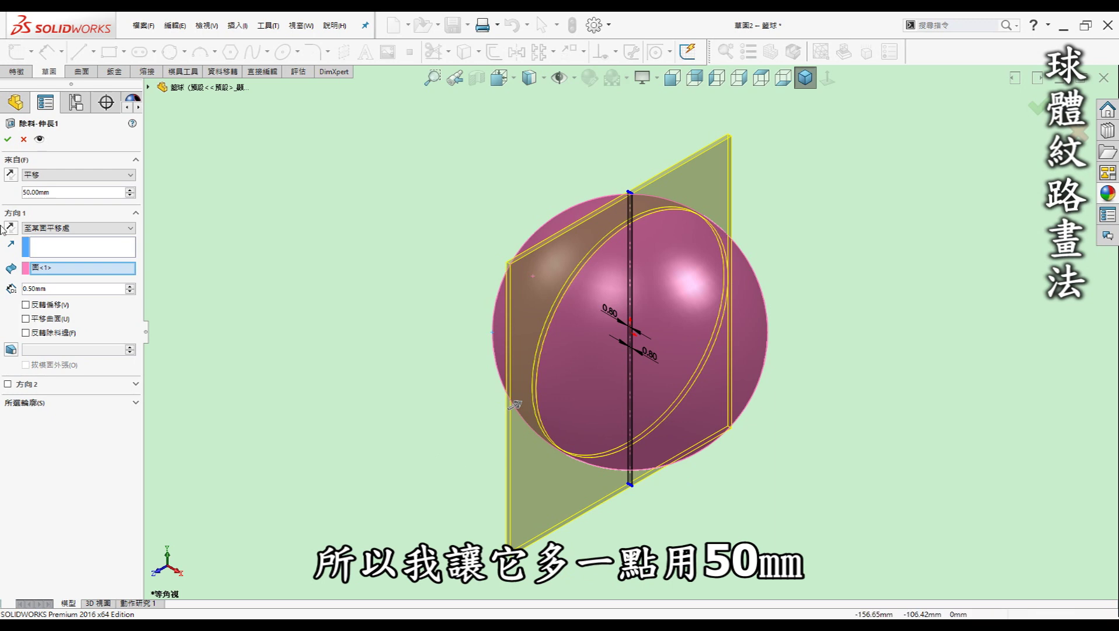
{"action": "left_click", "coordinate": [71, 234]}
{"action": "left_click", "coordinate": [96, 232]}
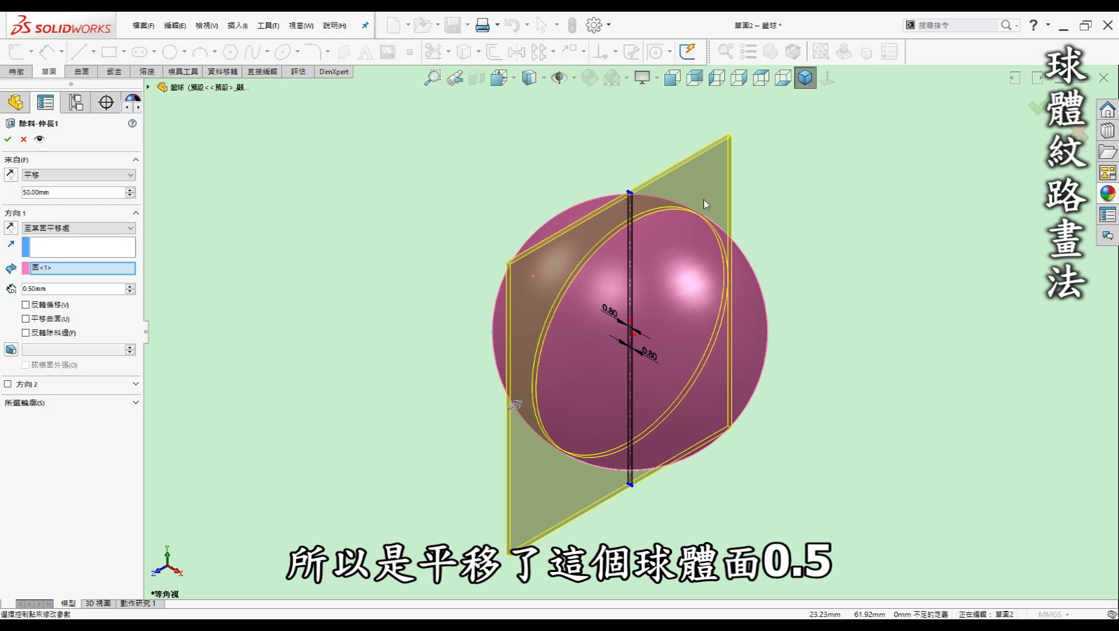
- Check the groove on the sphere and accept the 0.50 mm offset-from-surface cut
{"action": "scroll", "coordinate": [541, 413], "scroll_direction": "down", "scroll_amount": 4}
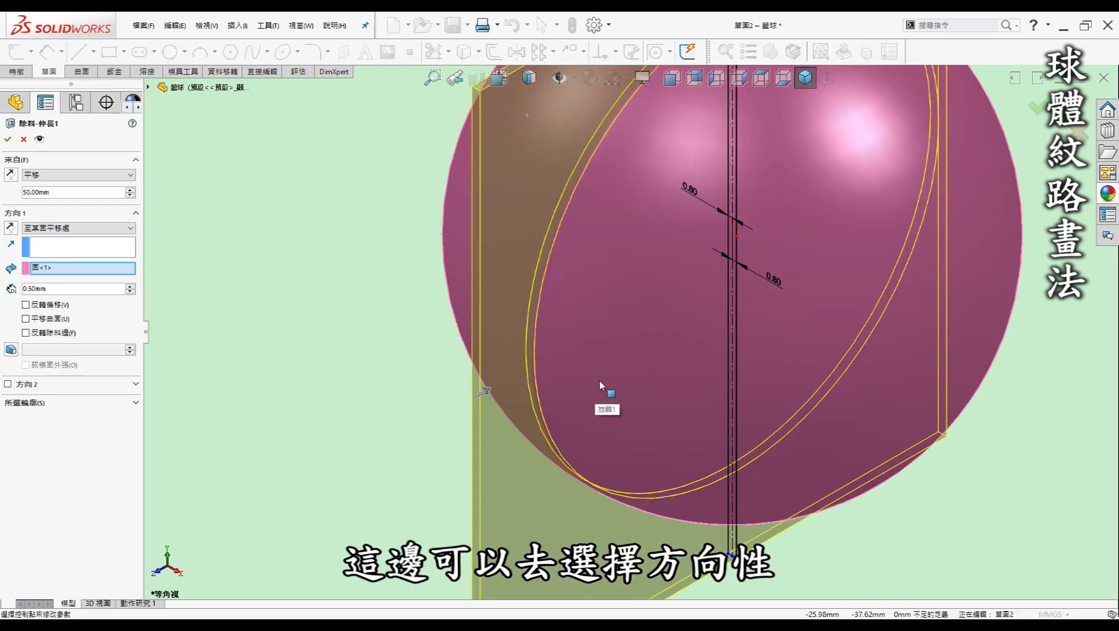
{"action": "scroll", "coordinate": [645, 330], "scroll_direction": "up", "scroll_amount": 3}
{"action": "middle_click_drag", "start_coordinate": [644, 331], "coordinate": [702, 315]}
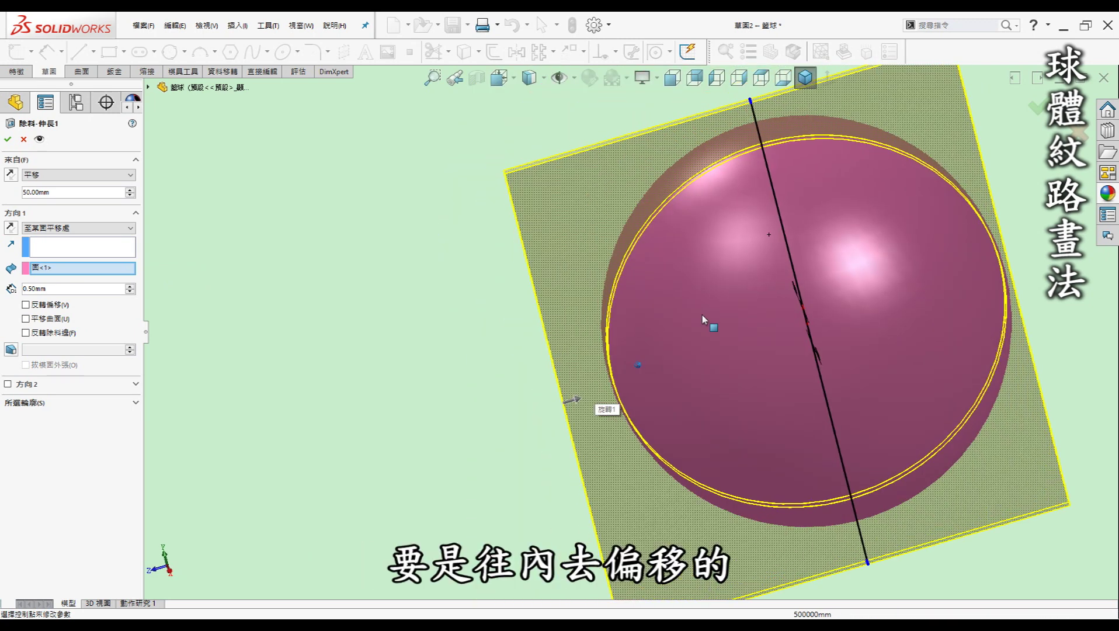
{"action": "scroll", "coordinate": [621, 290], "scroll_direction": "down", "scroll_amount": 4}
{"action": "scroll", "coordinate": [621, 291], "scroll_direction": "down", "scroll_amount": 2}
{"action": "scroll", "coordinate": [621, 290], "scroll_direction": "down", "scroll_amount": 2}
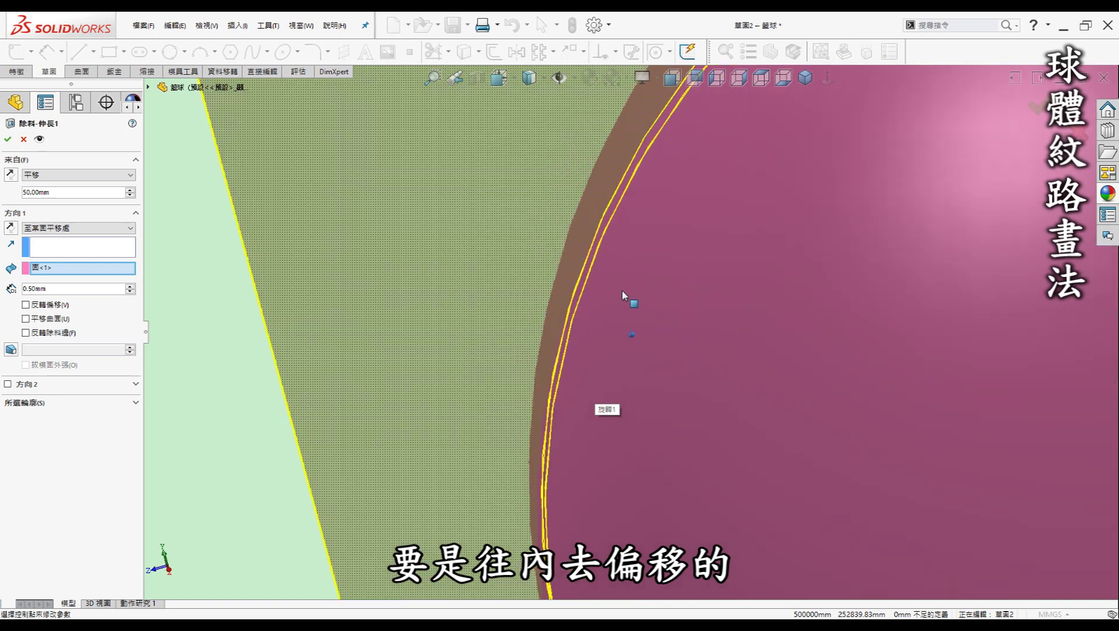
{"action": "key", "text": "ctrl+7"}
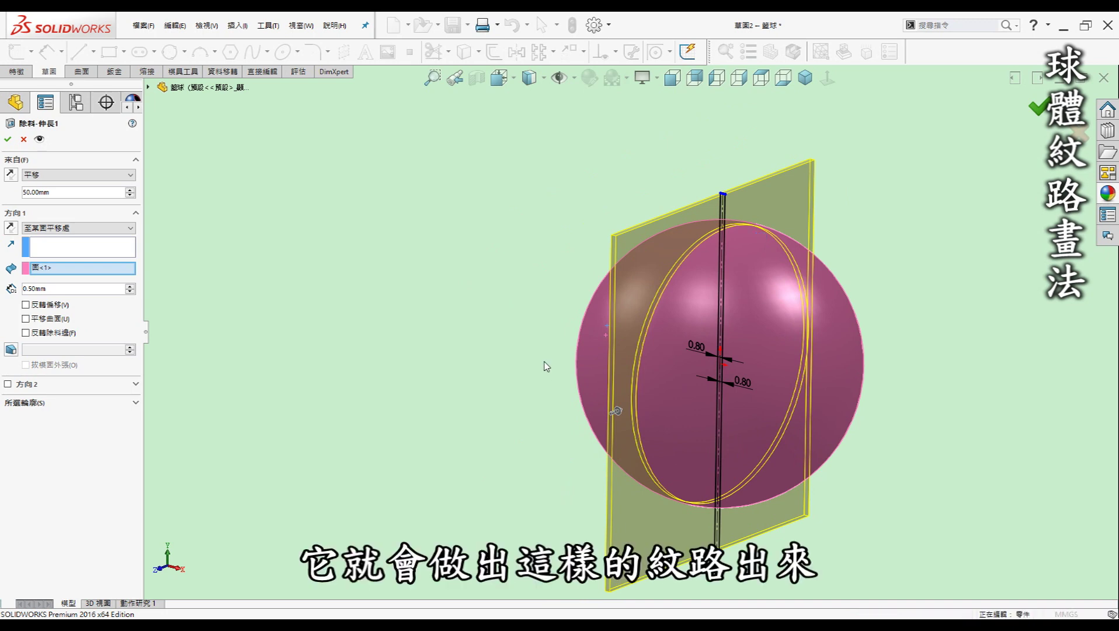
{"action": "key", "text": "Return"}
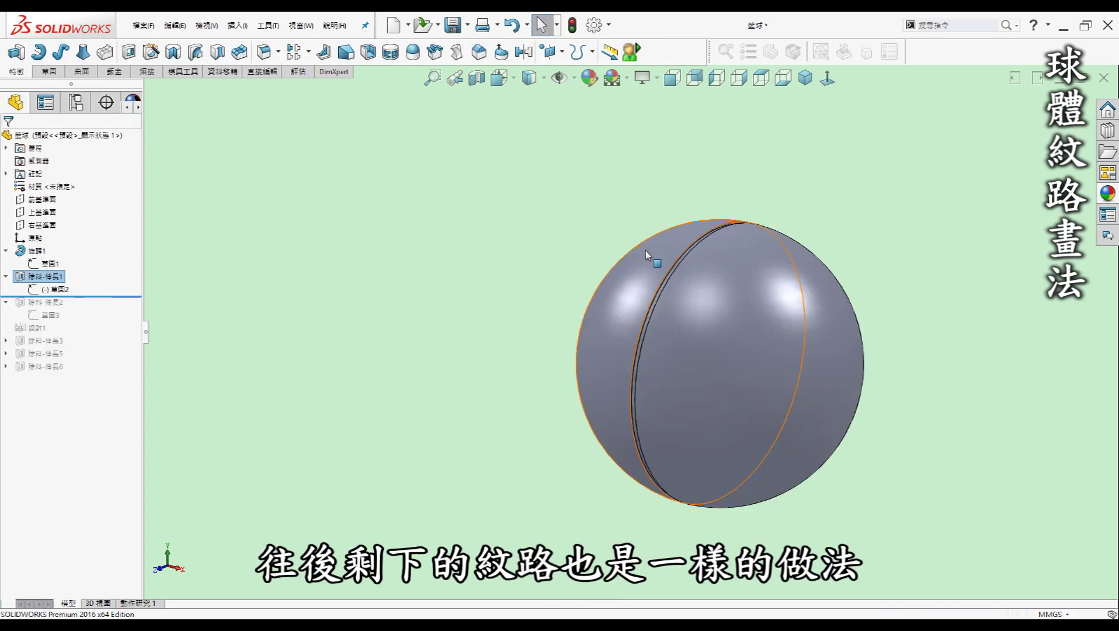
- Roll forward past Sketch3 and view its Ø90 ring sketch on the front plane face-on
{"action": "left_click", "coordinate": [806, 82]}
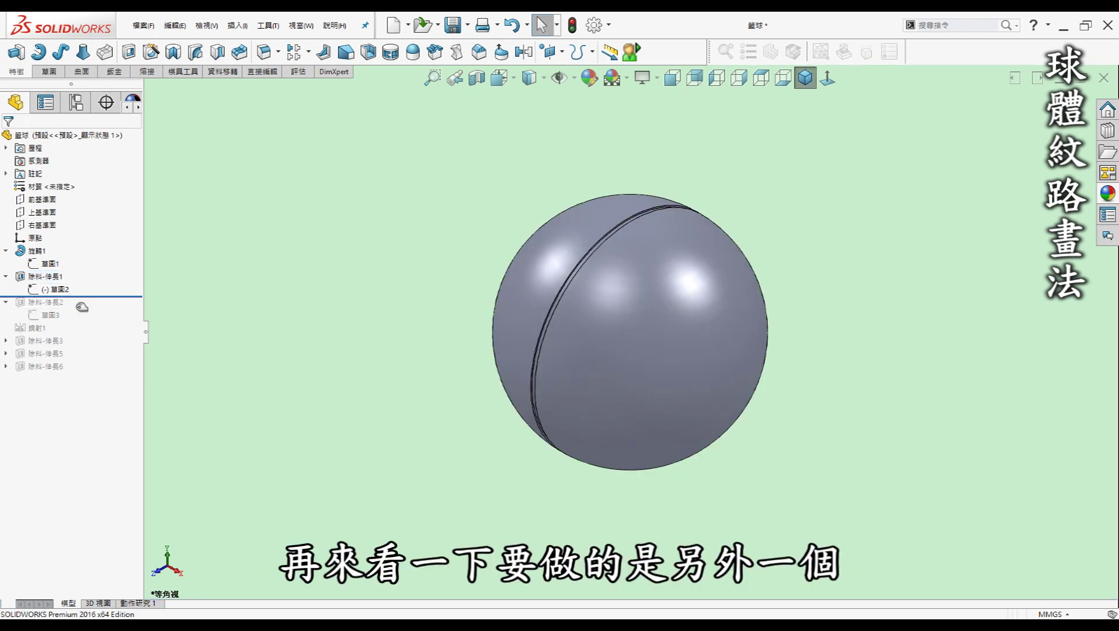
{"action": "left_click_drag", "start_coordinate": [82, 306], "coordinate": [76, 324]}
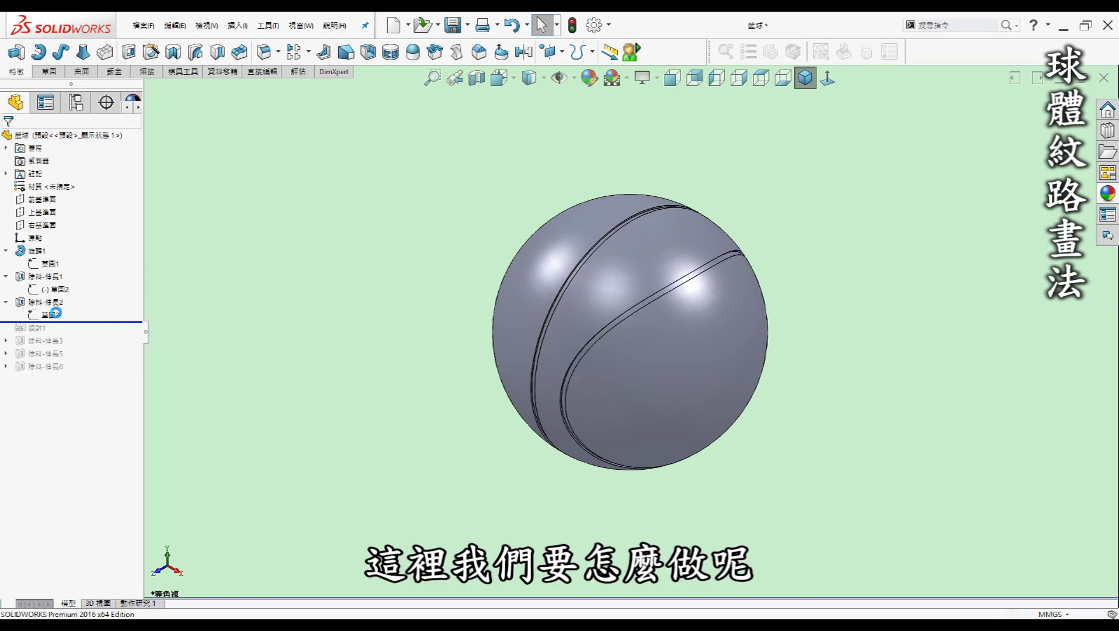
{"action": "left_click", "coordinate": [49, 315]}
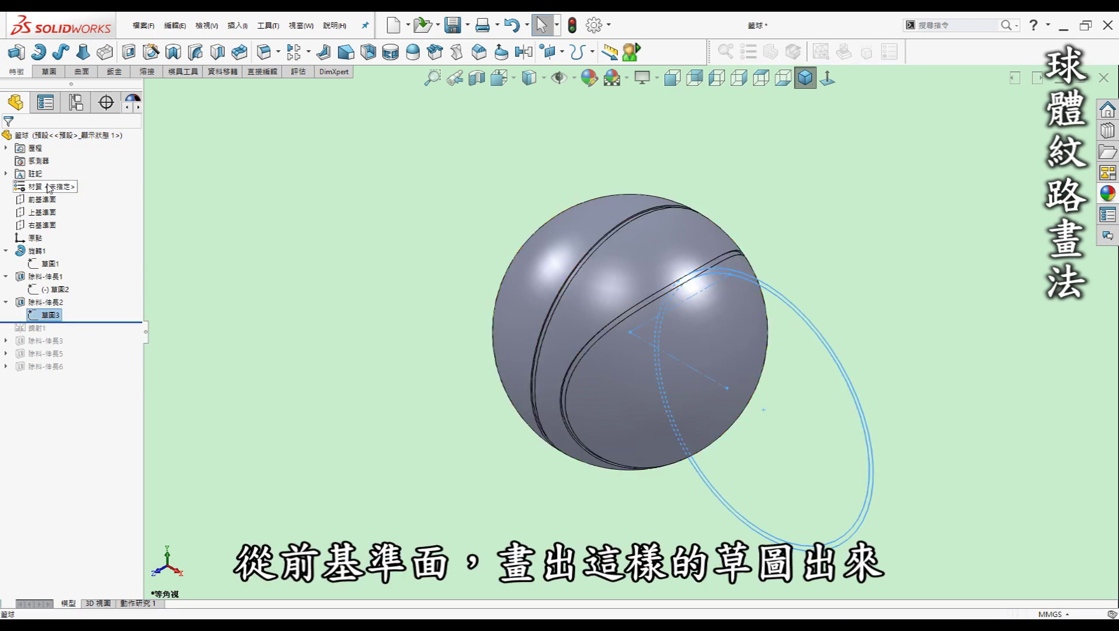
{"action": "left_click", "coordinate": [827, 82]}
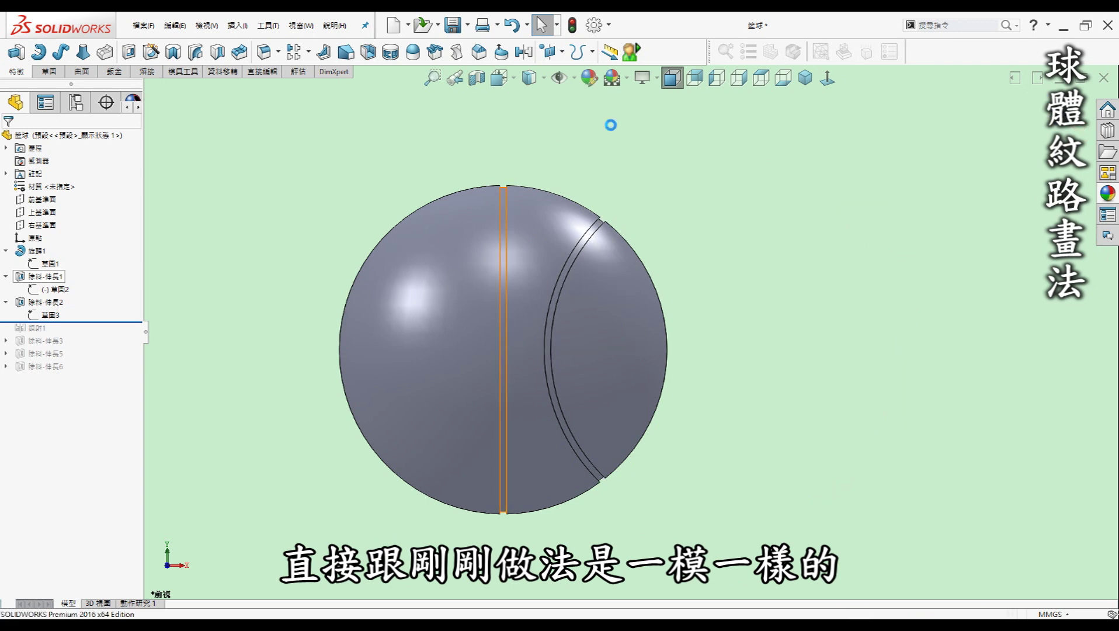
{"action": "left_click", "coordinate": [805, 78]}
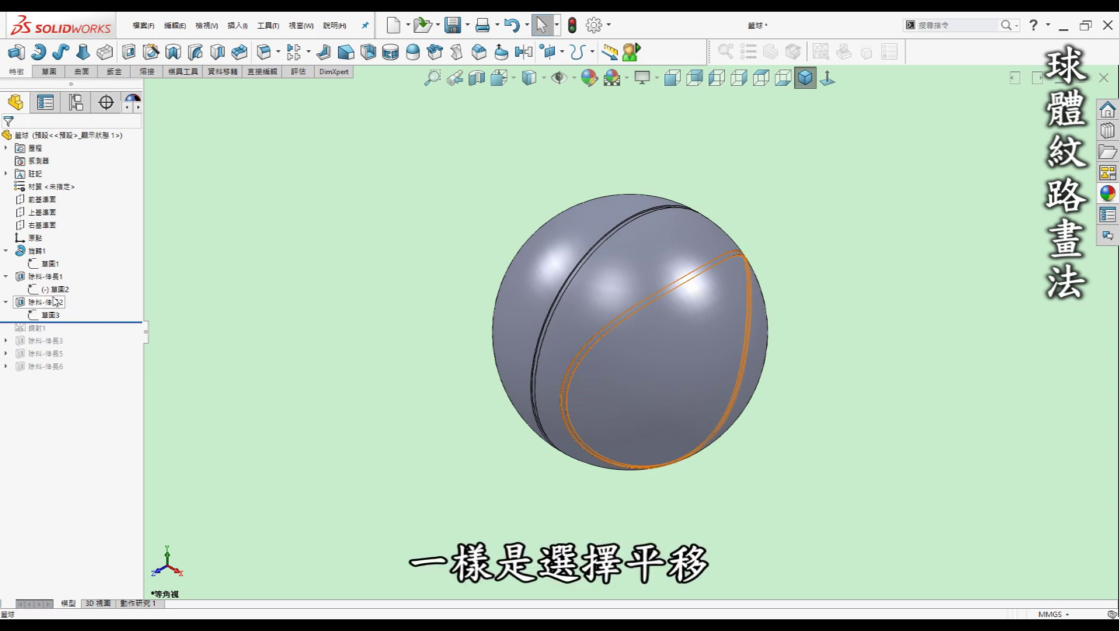
- Accept Cut-Extrude2 with a 50 mm offset start and 0.50 mm offset-from-surface depth
{"action": "left_click", "coordinate": [46, 302]}
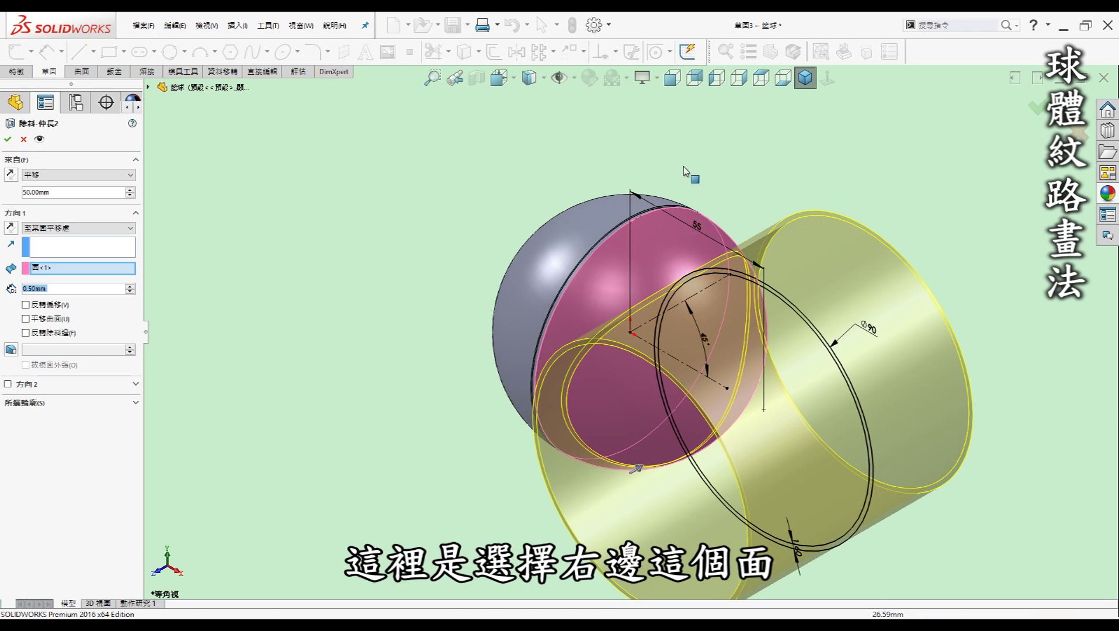
{"action": "left_click", "coordinate": [9, 139]}
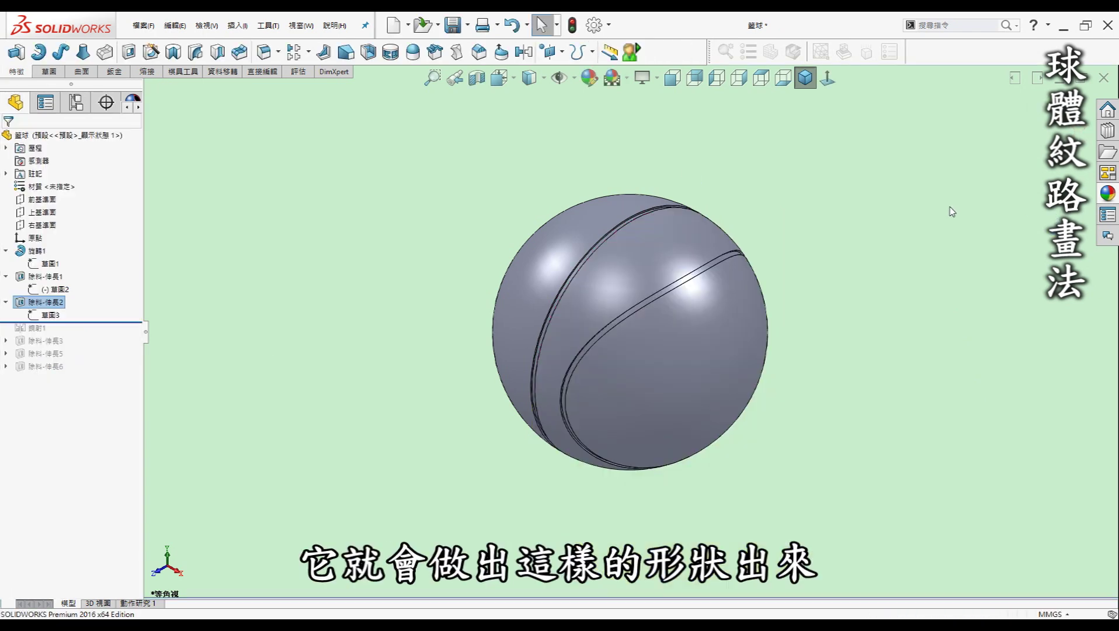
{"action": "mouse_move", "coordinate": [620, 408]}
{"action": "middle_mouse_down"}
{"action": "mouse_move", "coordinate": [561, 459]}
{"action": "mouse_move", "coordinate": [804, 353]}
{"action": "mouse_move", "coordinate": [749, 369]}
{"action": "mouse_move", "coordinate": [3, 287]}
{"action": "middle_mouse_up"}
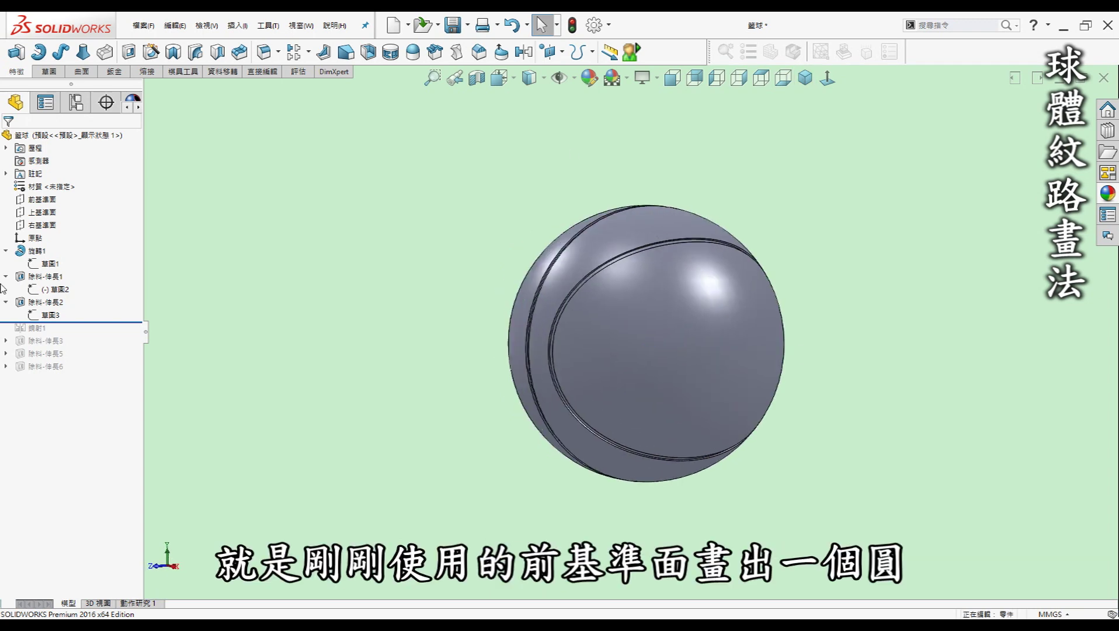
- Roll forward through Mirror1 and Cut-Extrude3 to add the 1.6 mm middle grooves, viewed from the front
{"action": "mouse_move", "coordinate": [520, 243]}
{"action": "middle_mouse_down"}
{"action": "mouse_move", "coordinate": [757, 317]}
{"action": "mouse_move", "coordinate": [764, 374]}
{"action": "mouse_move", "coordinate": [640, 150]}
{"action": "mouse_move", "coordinate": [837, 425]}
{"action": "mouse_move", "coordinate": [806, 237]}
{"action": "mouse_move", "coordinate": [664, 427]}
{"action": "mouse_move", "coordinate": [702, 494]}
{"action": "mouse_move", "coordinate": [490, 456]}
{"action": "middle_mouse_up"}
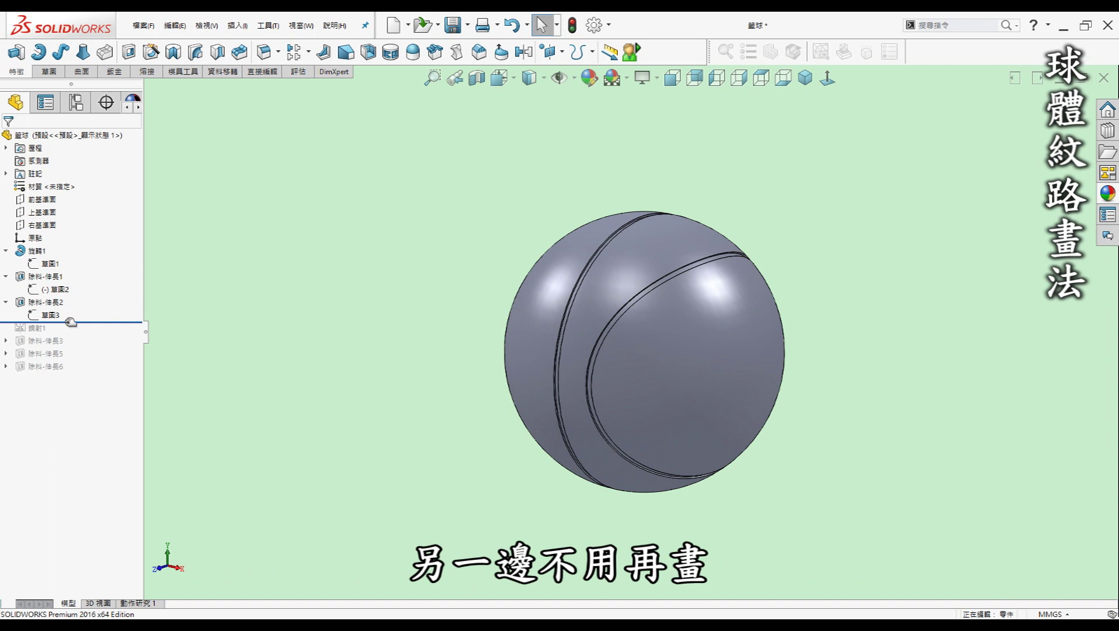
{"action": "left_click_drag", "start_coordinate": [71, 322], "coordinate": [65, 331]}
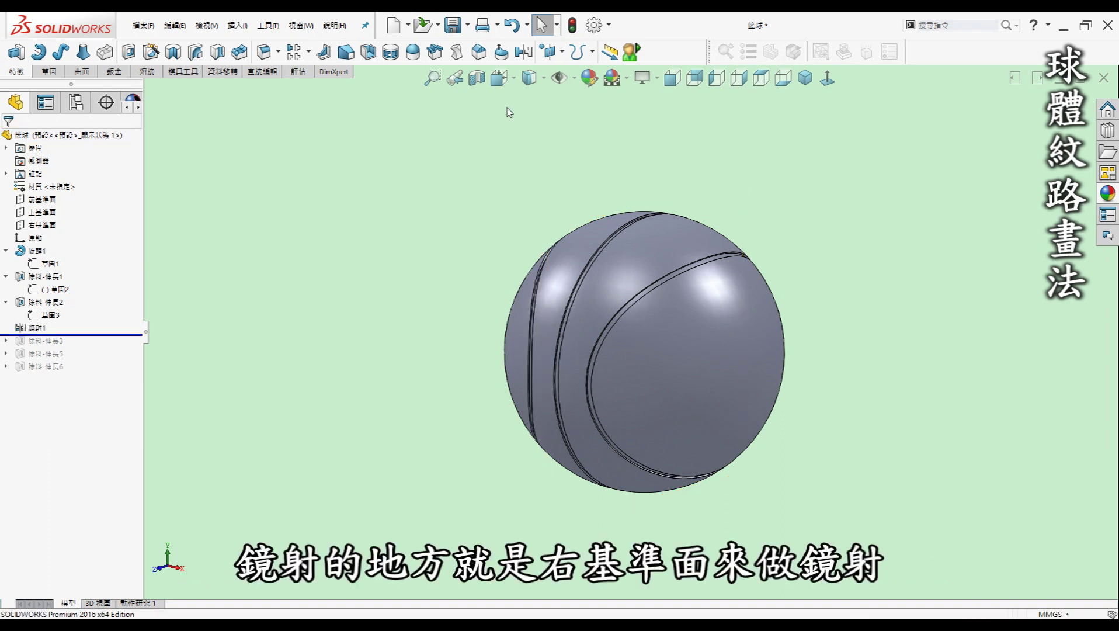
{"action": "key", "text": "ctrl+1"}
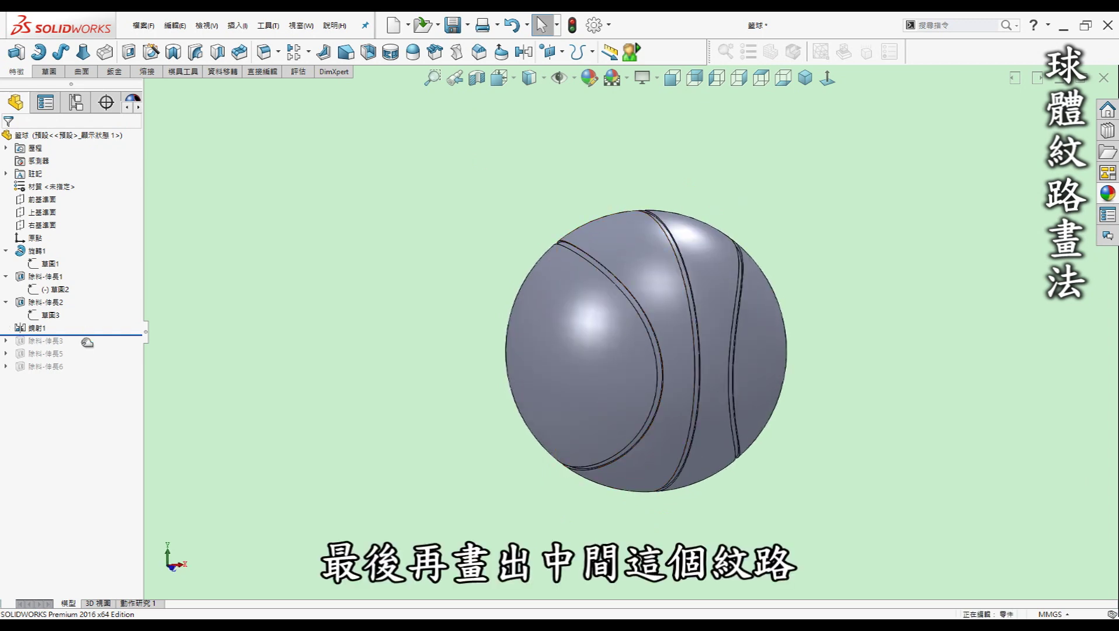
{"action": "left_click_drag", "start_coordinate": [87, 342], "coordinate": [85, 349]}
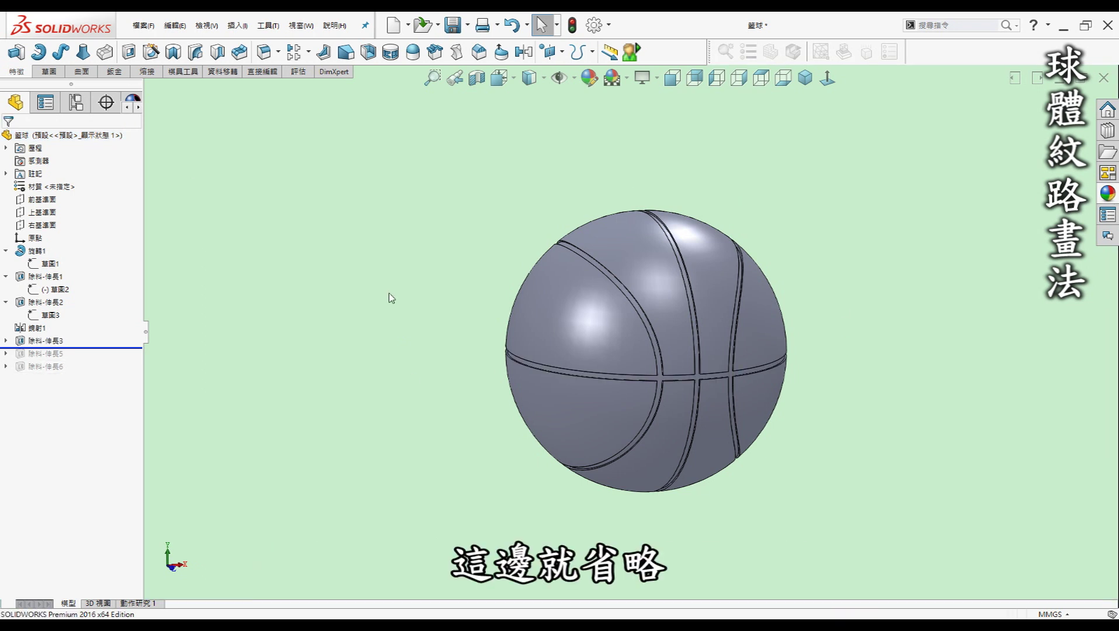
{"action": "scroll", "coordinate": [683, 390], "scroll_direction": "down", "scroll_amount": 5}
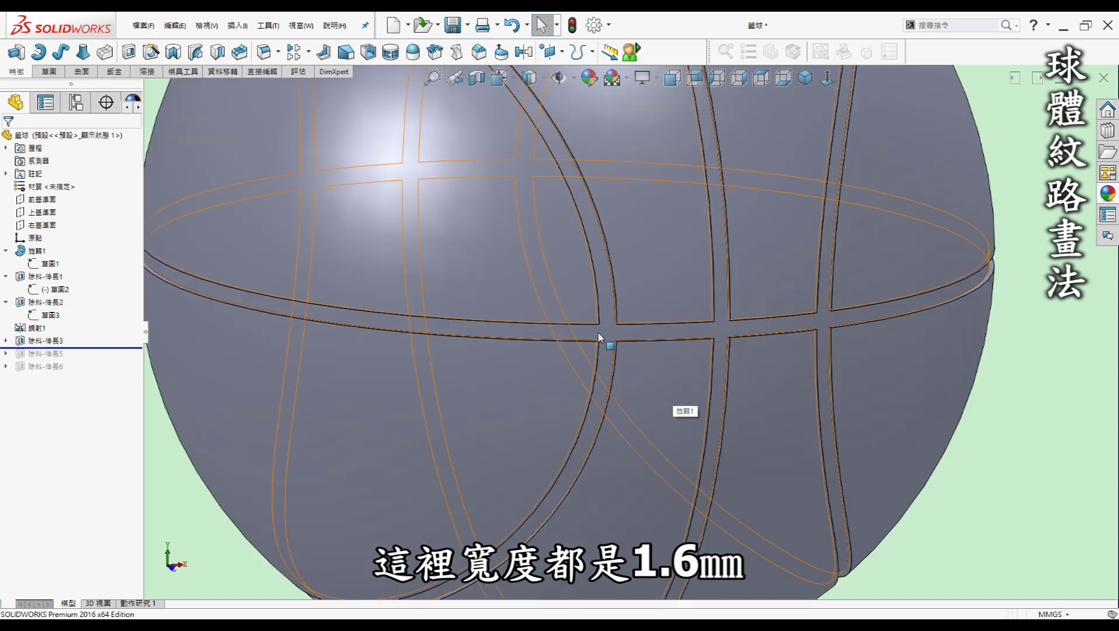
- Roll forward past Cut-Extrude5 to show the SPALDING logo in Right view and expand the feature
{"action": "key", "text": "f"}
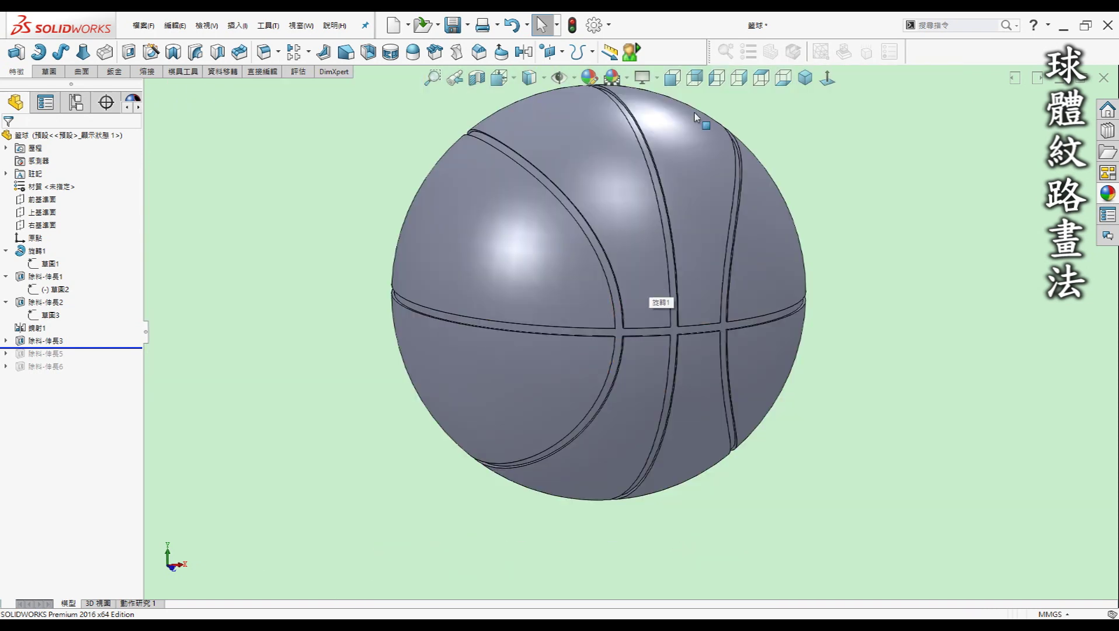
{"action": "left_click", "coordinate": [805, 78]}
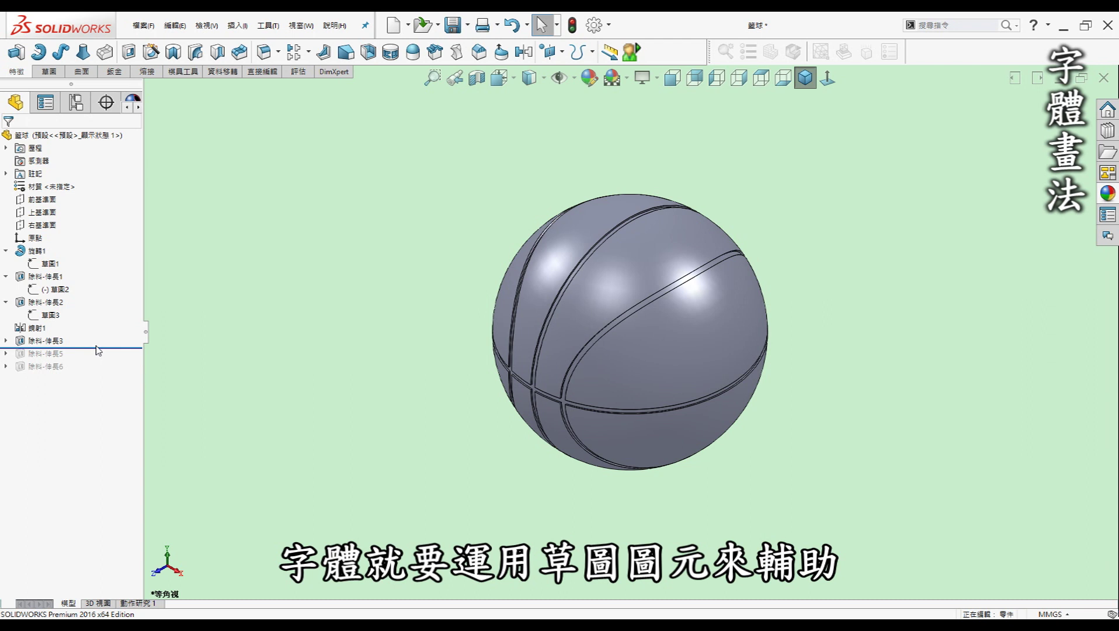
{"action": "left_click_drag", "start_coordinate": [97, 349], "coordinate": [91, 361]}
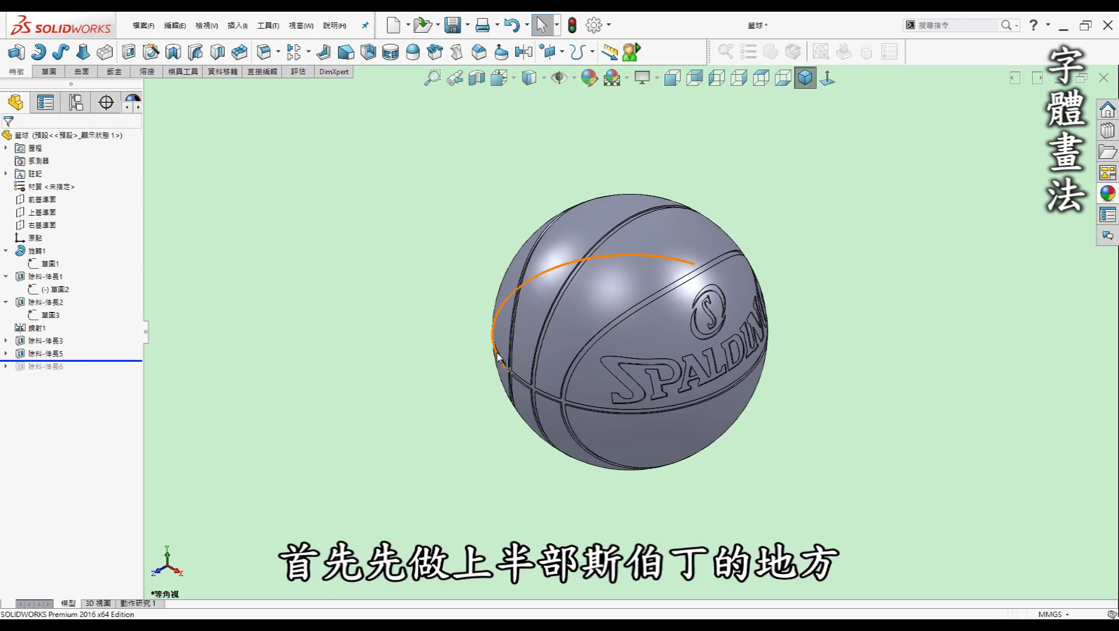
{"action": "key", "text": "ctrl+4"}
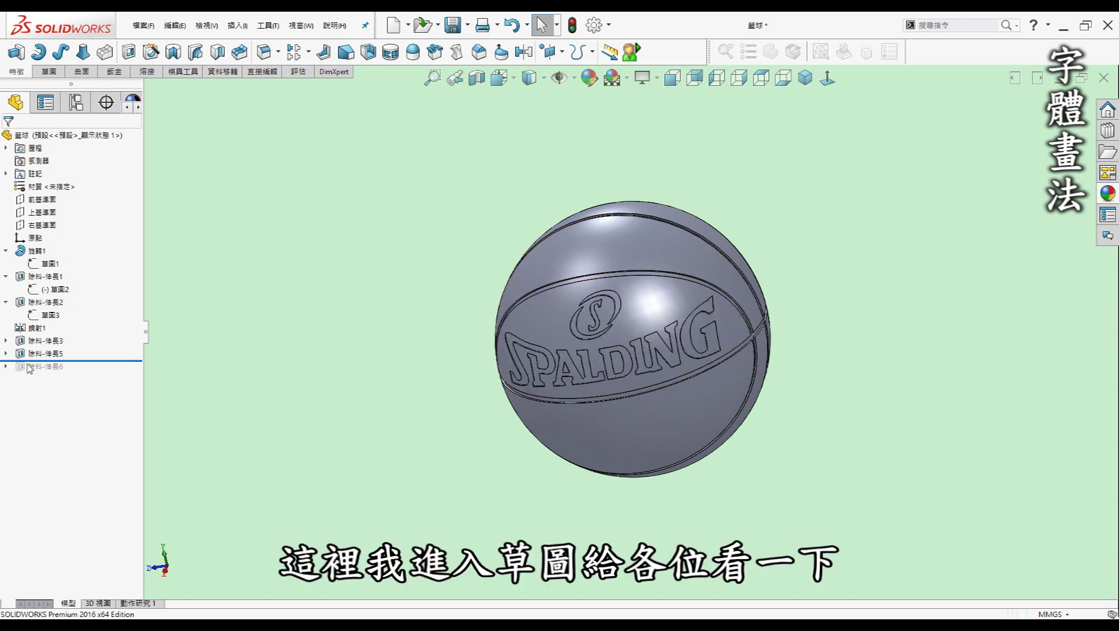
{"action": "left_click", "coordinate": [5, 353]}
- Edit Sketch5 face-on and show the hidden Revolve1 body behind the traced SPALDING logo
{"action": "left_click", "coordinate": [39, 368]}
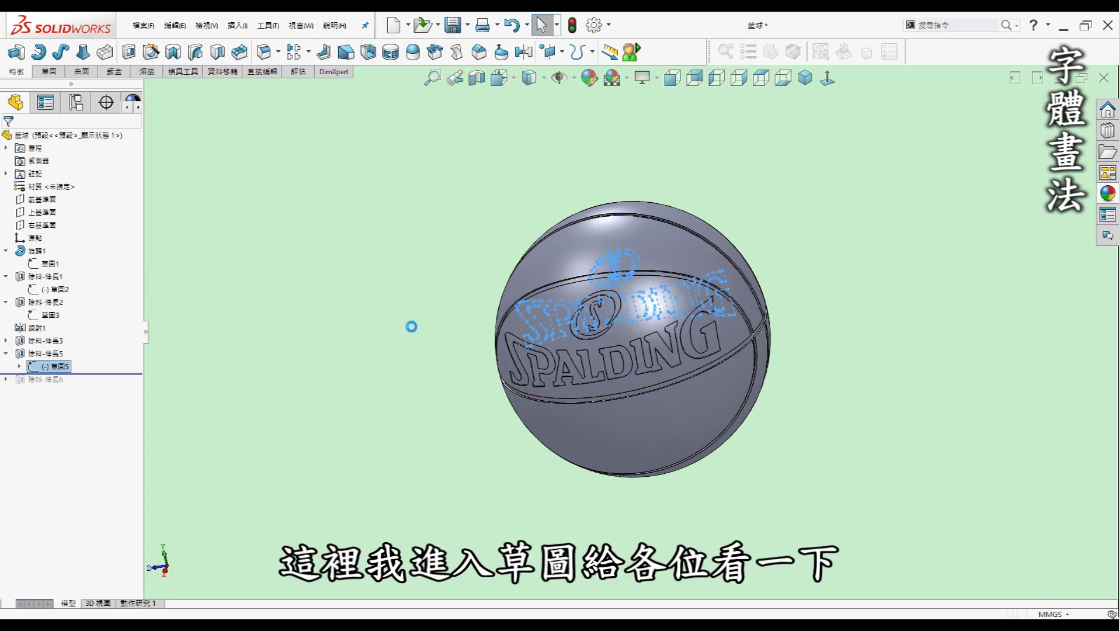
{"action": "left_click", "coordinate": [828, 79]}
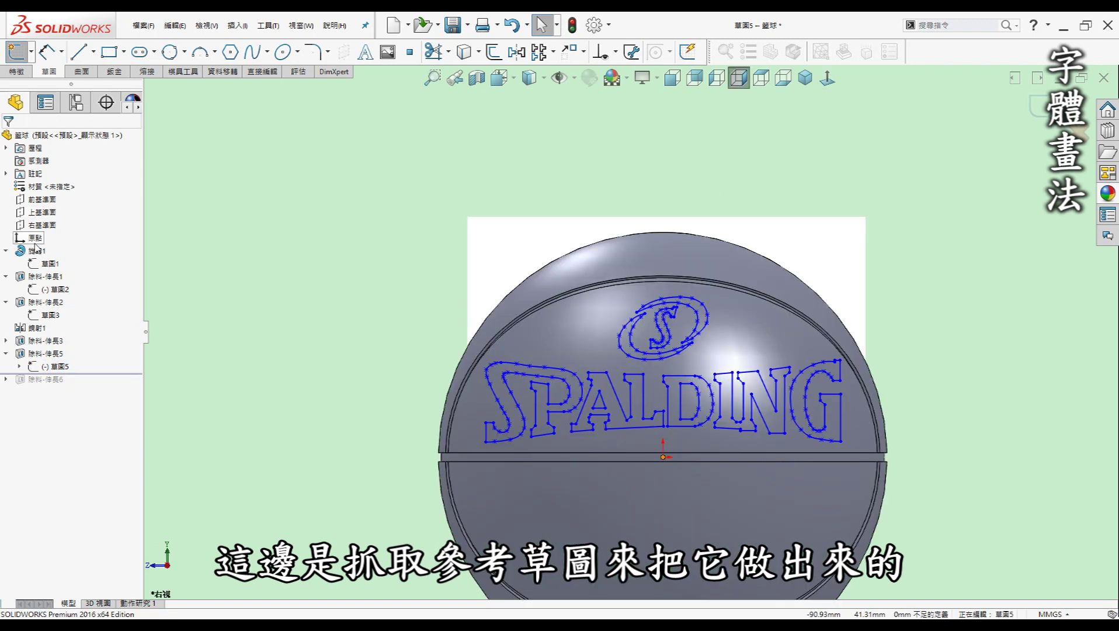
{"action": "left_click", "coordinate": [32, 252]}
{"action": "right_click", "coordinate": [32, 252]}
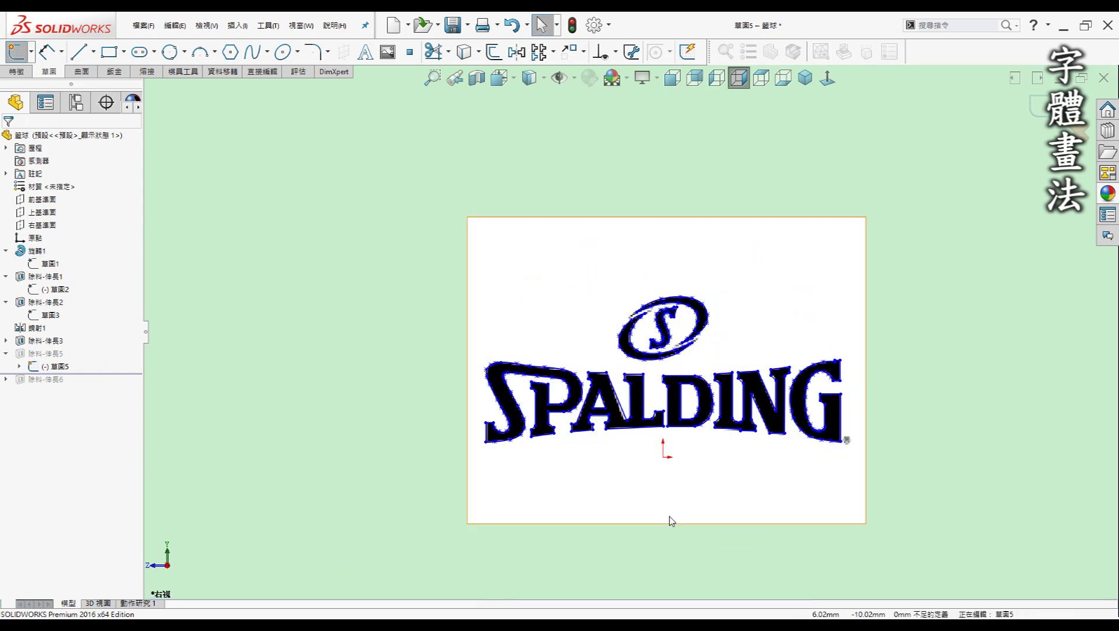
{"action": "right_click", "coordinate": [42, 252]}
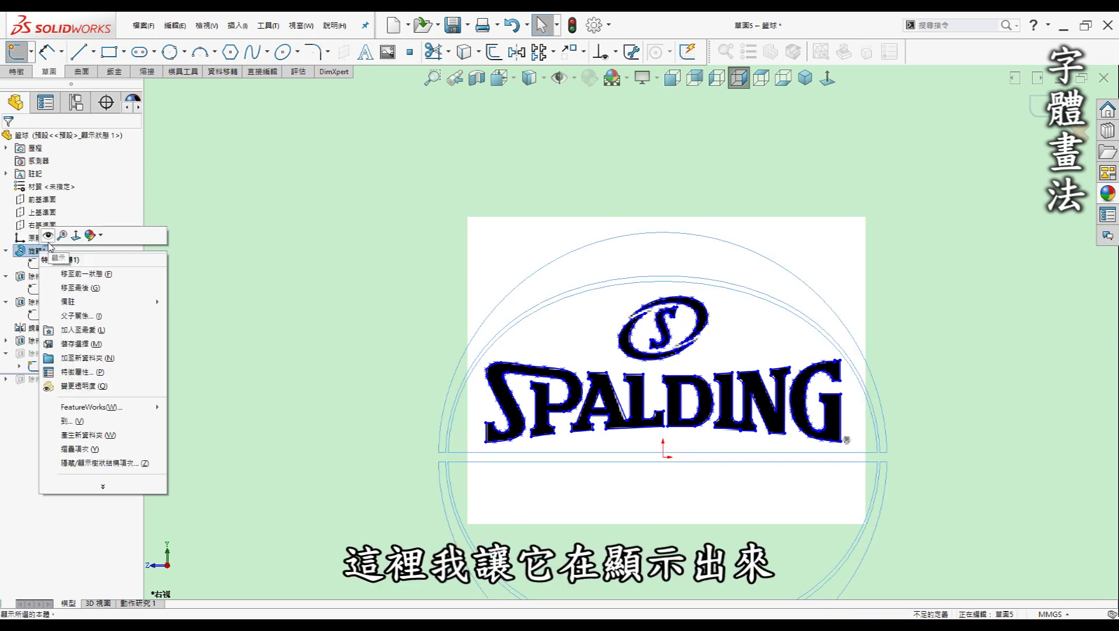
{"action": "left_click", "coordinate": [48, 236]}
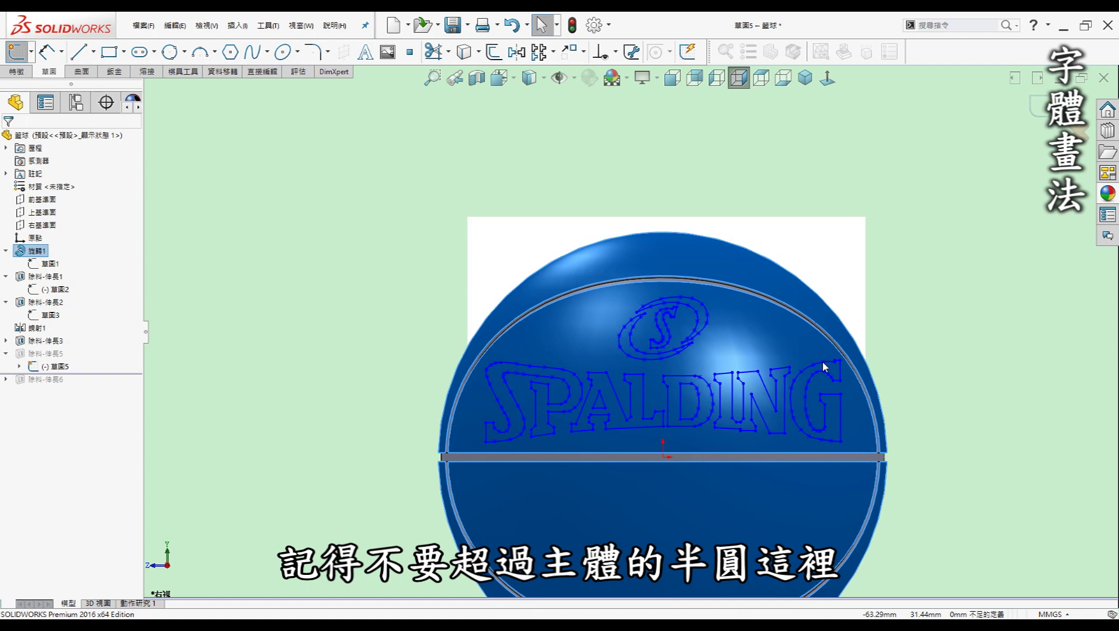
{"action": "left_click", "coordinate": [925, 410]}
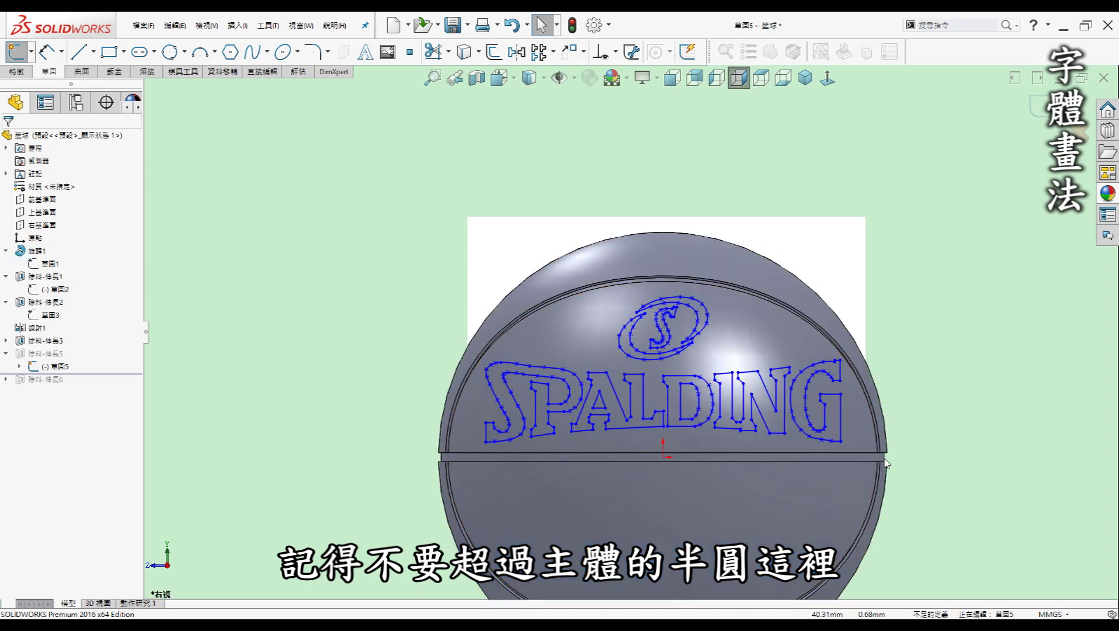
- Fit the ball in view and exit Sketch5 so the SPALDING engraving rebuilds
{"action": "scroll", "coordinate": [647, 424], "scroll_direction": "down", "scroll_amount": 3}
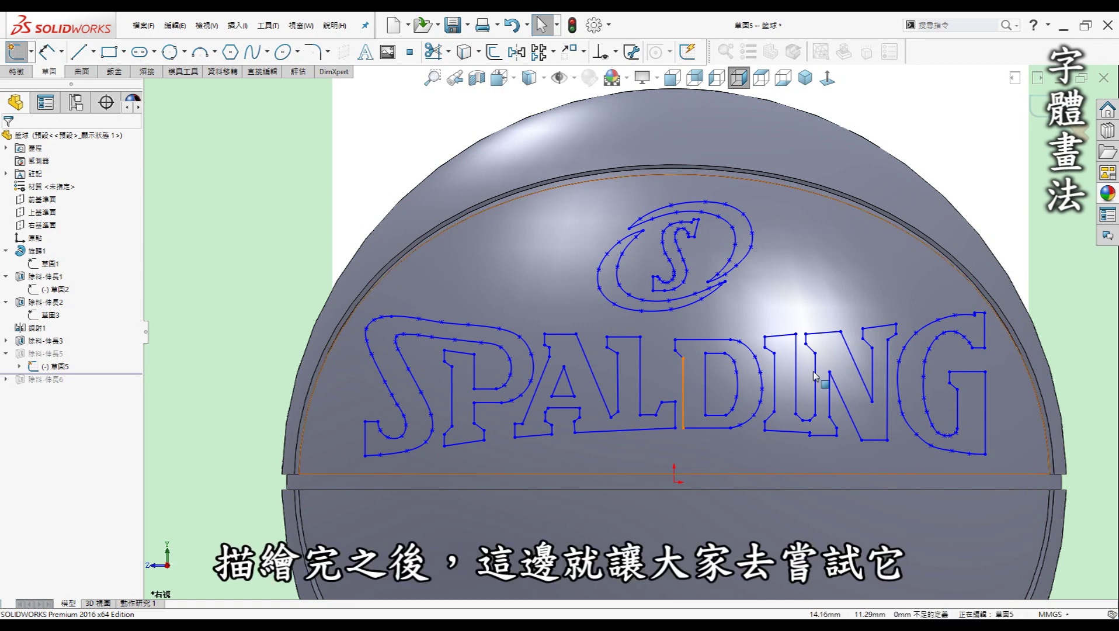
{"action": "key", "text": "f"}
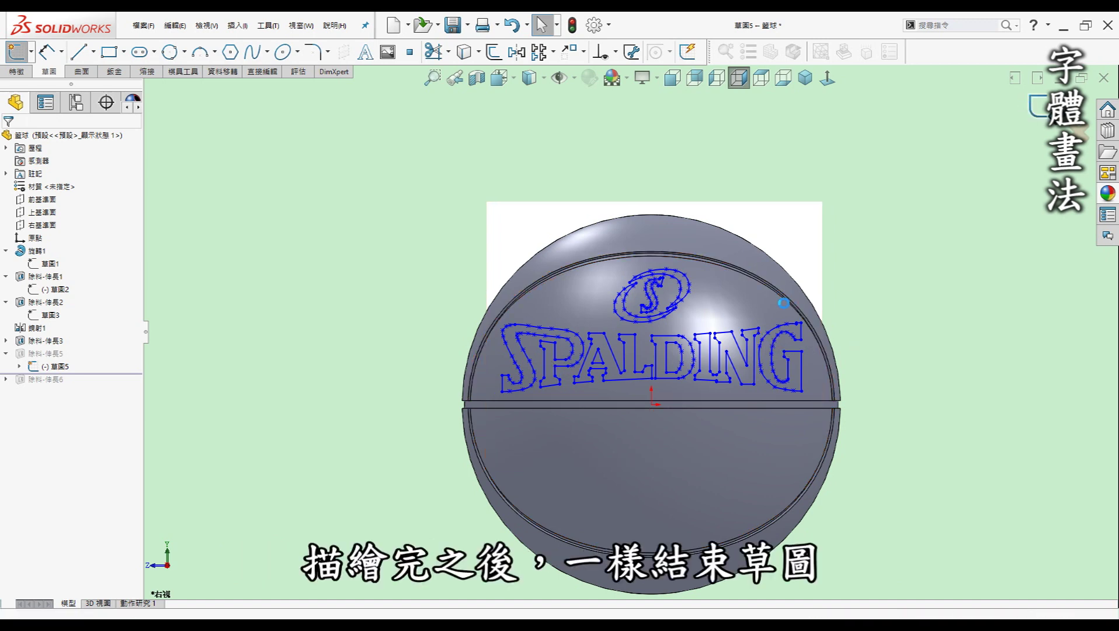
{"action": "key", "text": "ctrl+b"}
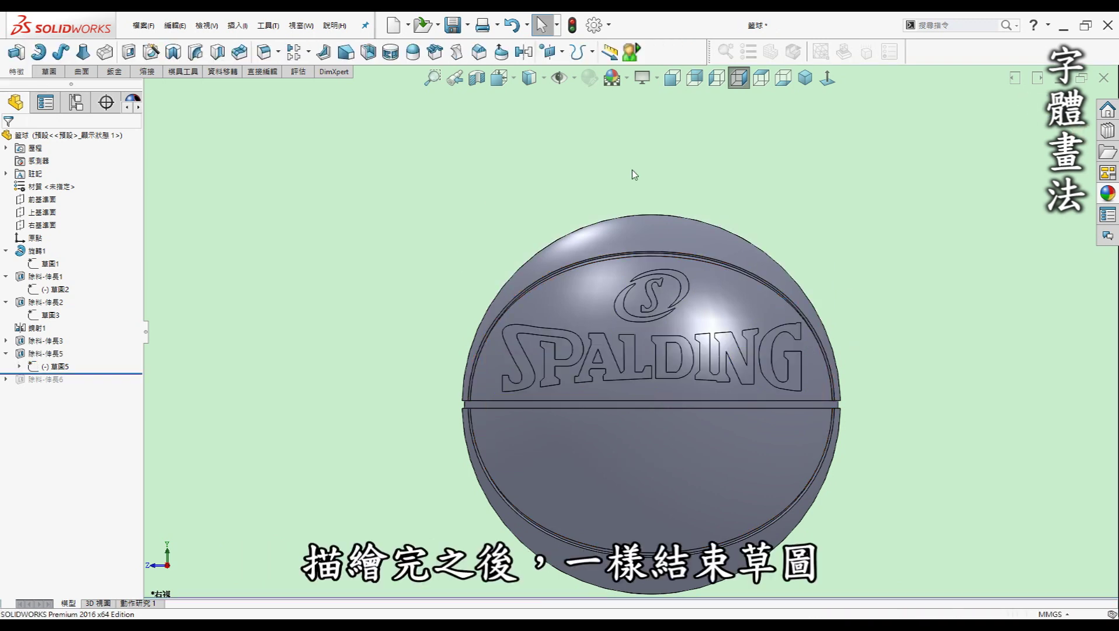
{"action": "middle_click_drag", "start_coordinate": [634, 202], "coordinate": [660, 225]}
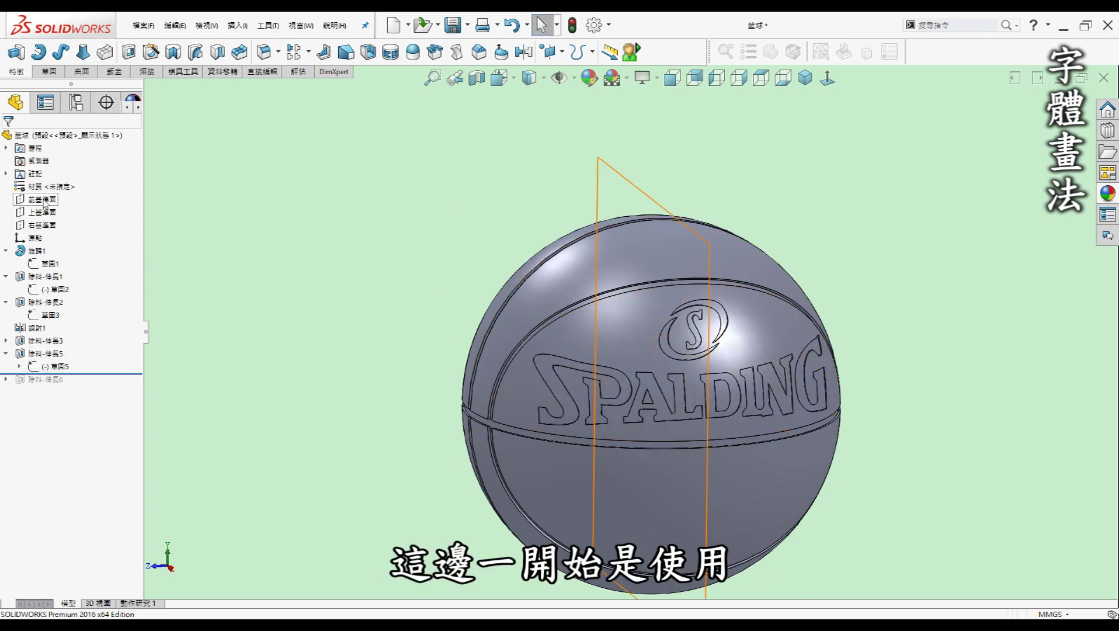
- Open Cut-Extrude5's definition in isometric view: 50 mm offset start, 0.30 mm surface-offset depth
{"action": "left_click", "coordinate": [812, 80]}
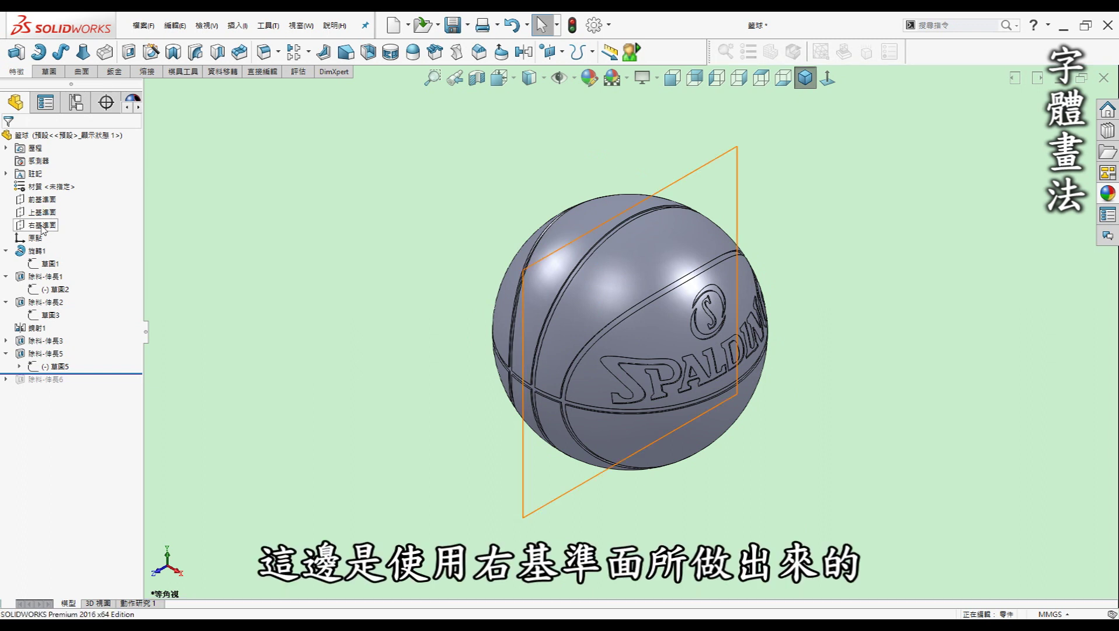
{"action": "left_click", "coordinate": [42, 354]}
{"action": "left_click", "coordinate": [58, 324]}
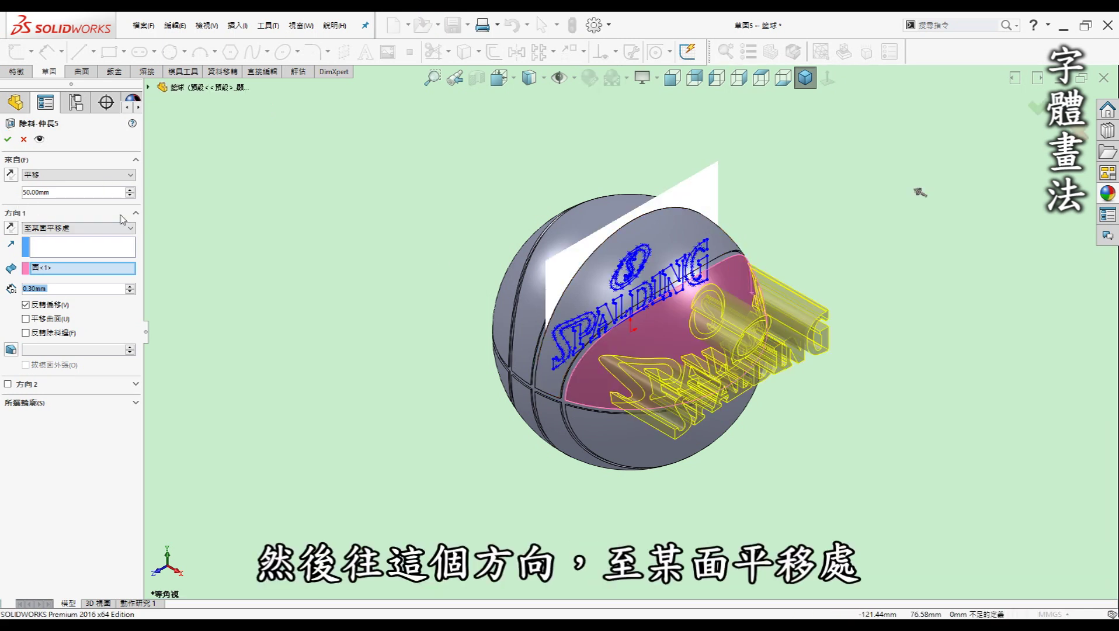
- Zoom and rotate to verify the SPALDING cut goes 0.30 mm inward, then accept it
{"action": "scroll", "coordinate": [704, 336], "scroll_direction": "down", "scroll_amount": 1}
{"action": "scroll", "coordinate": [704, 336], "scroll_direction": "down", "scroll_amount": 4}
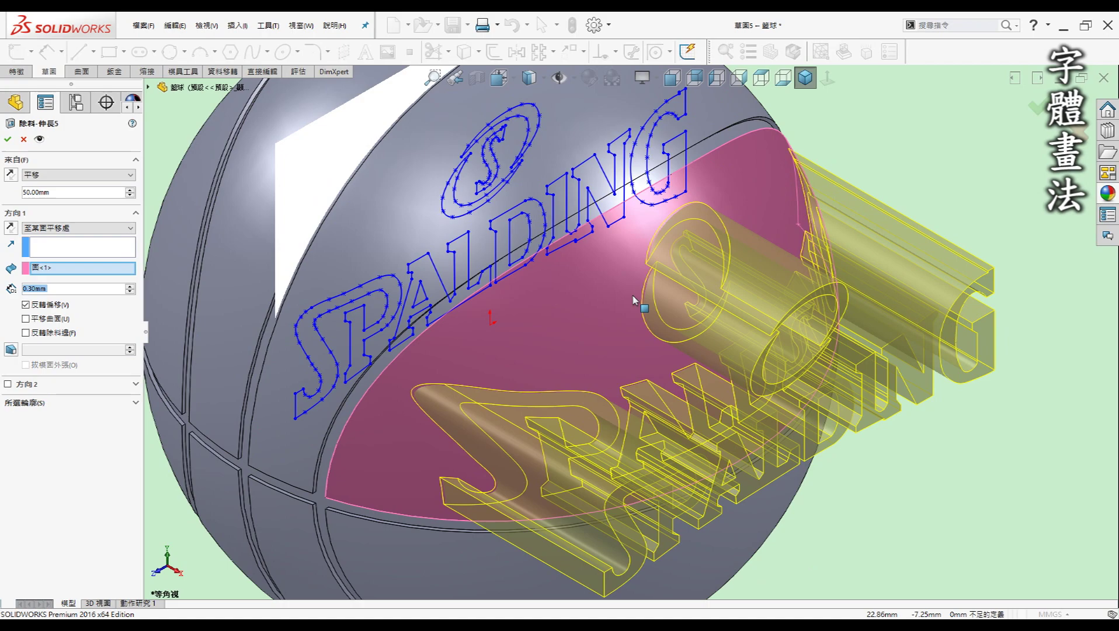
{"action": "scroll", "coordinate": [690, 282], "scroll_direction": "up", "scroll_amount": 3}
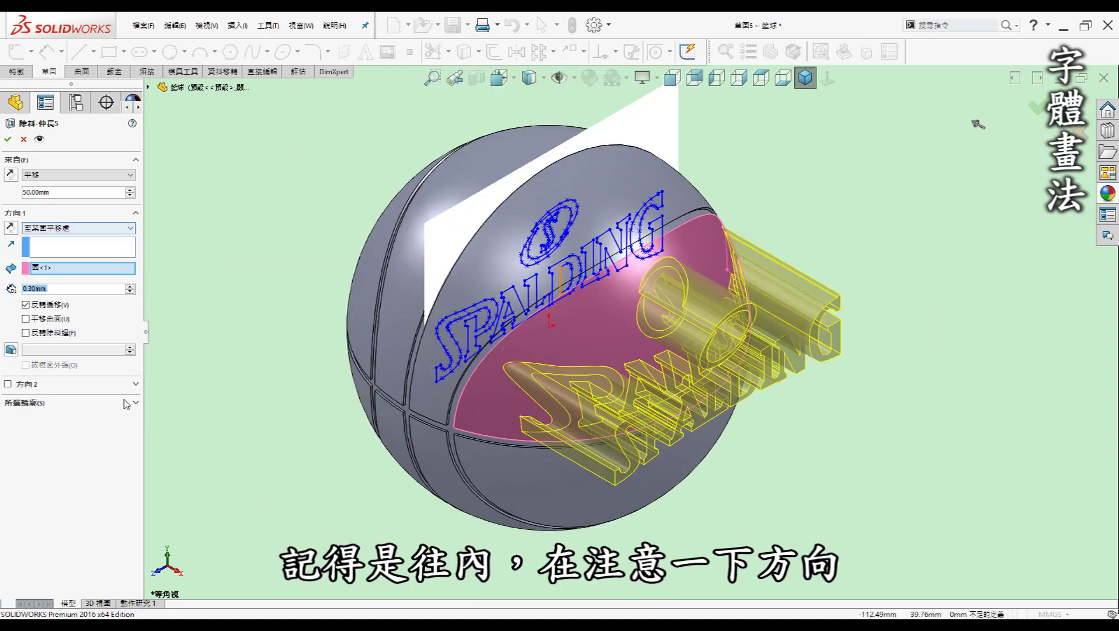
{"action": "scroll", "coordinate": [584, 324], "scroll_direction": "down", "scroll_amount": 3}
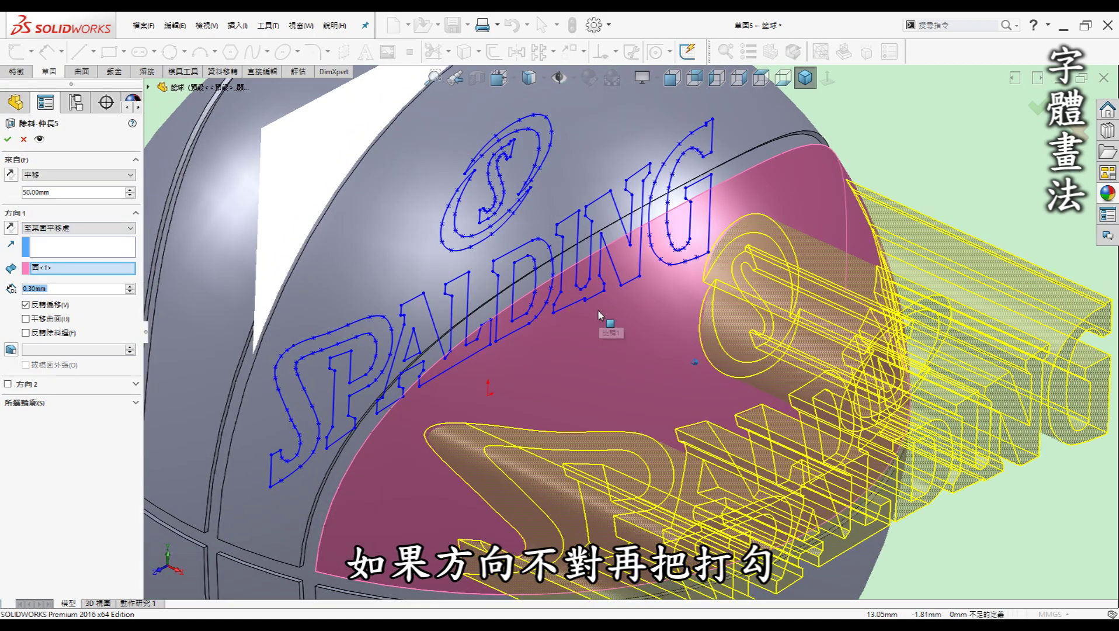
{"action": "scroll", "coordinate": [599, 315], "scroll_direction": "down", "scroll_amount": 2}
{"action": "middle_click_drag", "start_coordinate": [599, 315], "coordinate": [561, 313]}
{"action": "middle_click_drag", "start_coordinate": [692, 312], "coordinate": [732, 292]}
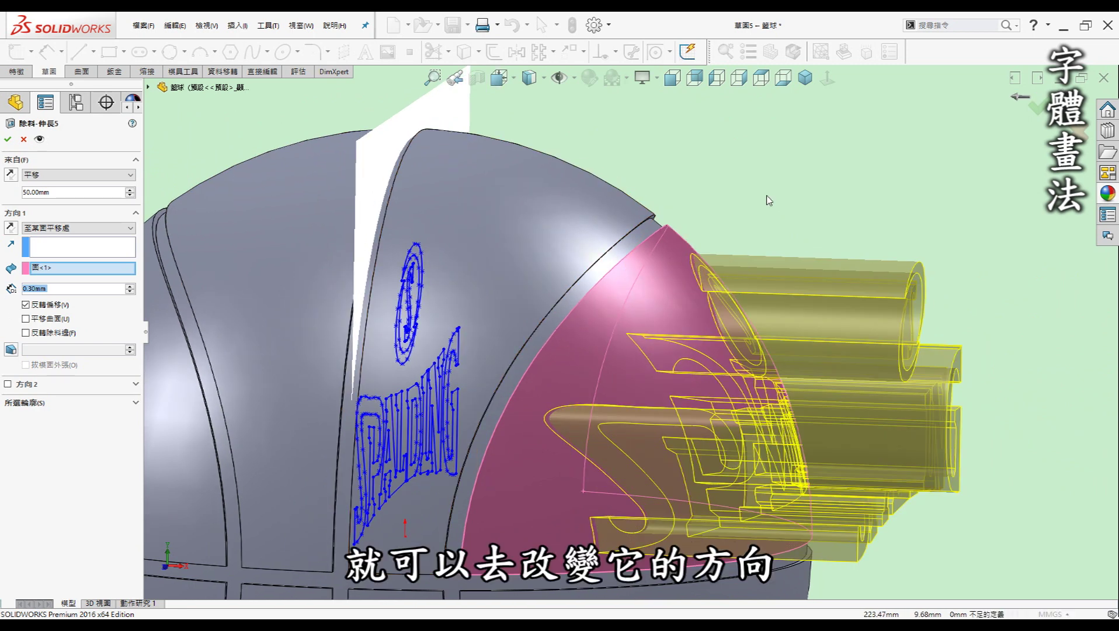
{"action": "left_click", "coordinate": [805, 78]}
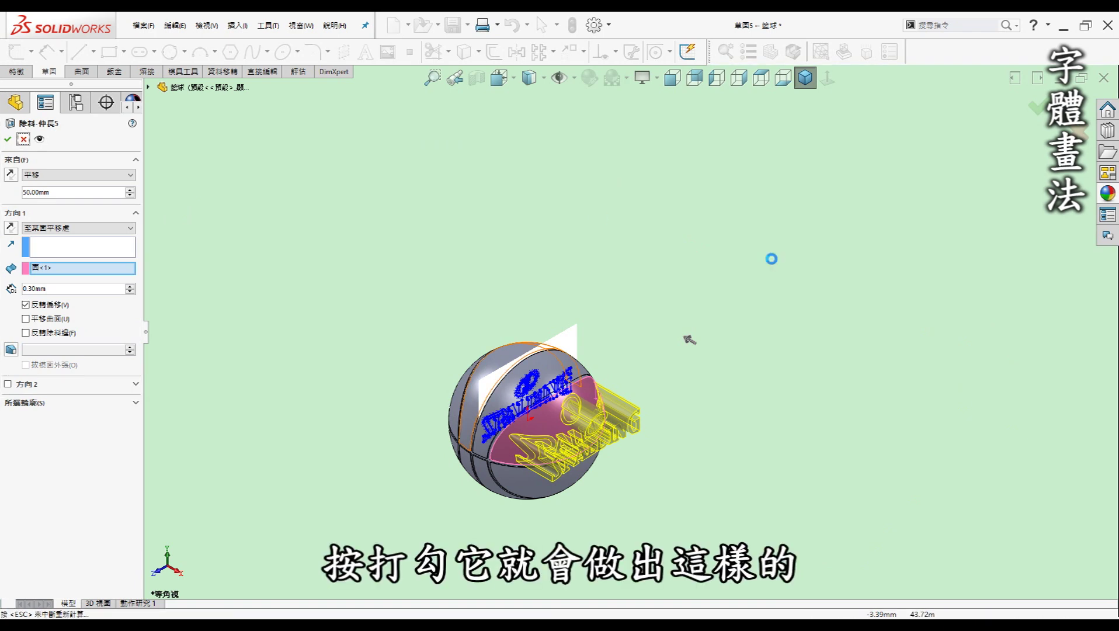
{"action": "key", "text": "Return"}
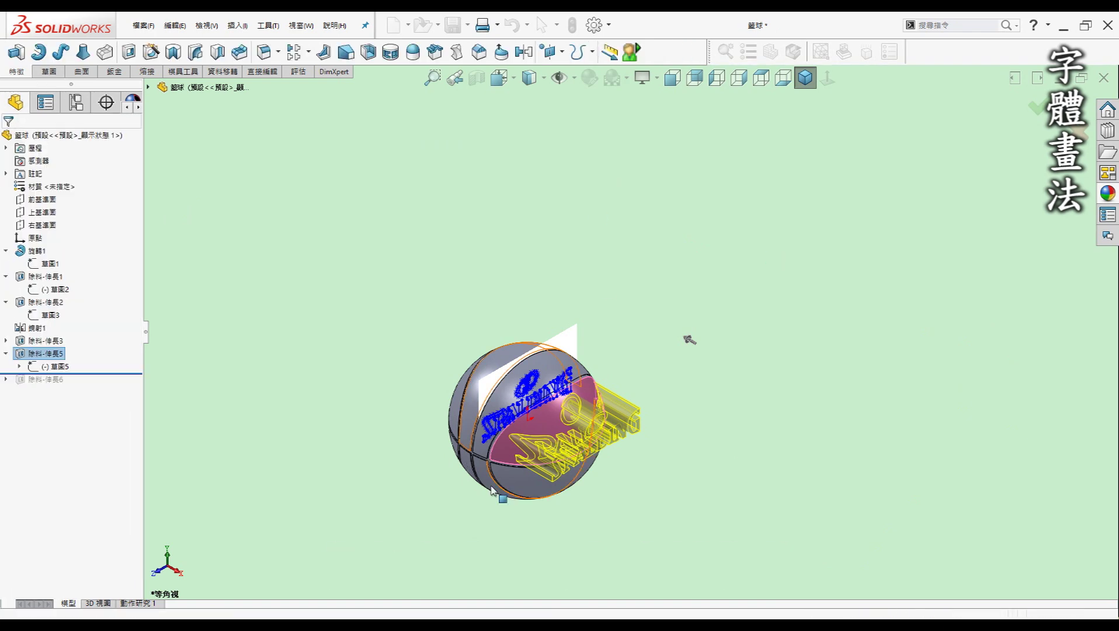
- Zoom and orbit the ball to inspect the engraved SPALDING lettering, turned level
{"action": "scroll", "coordinate": [515, 425], "scroll_direction": "down", "scroll_amount": 5}
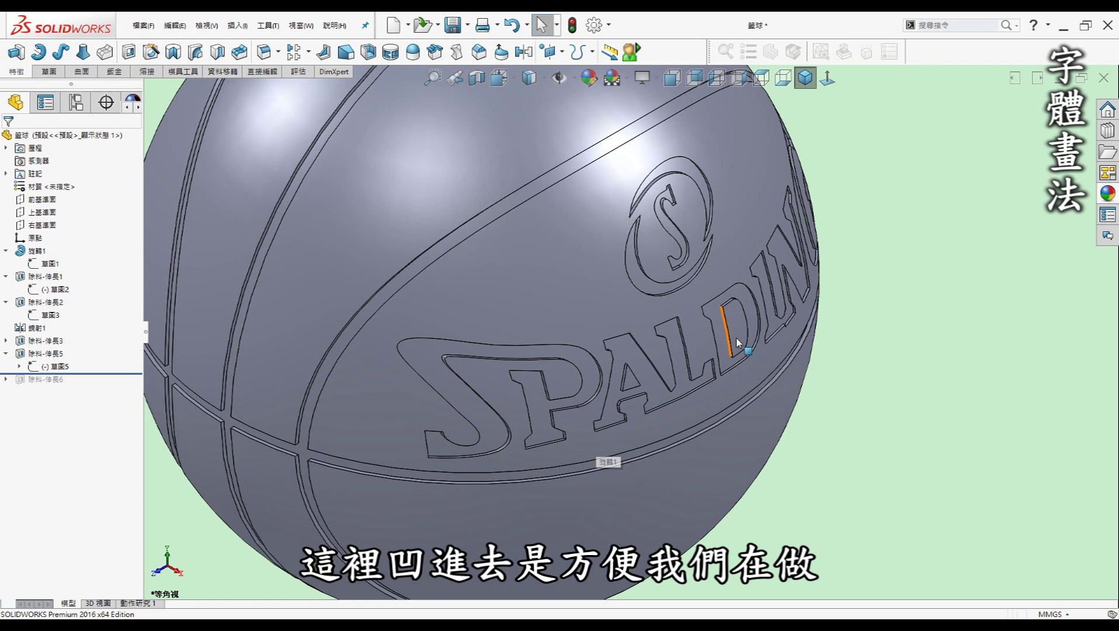
{"action": "scroll", "coordinate": [517, 375], "scroll_direction": "up", "scroll_amount": 1}
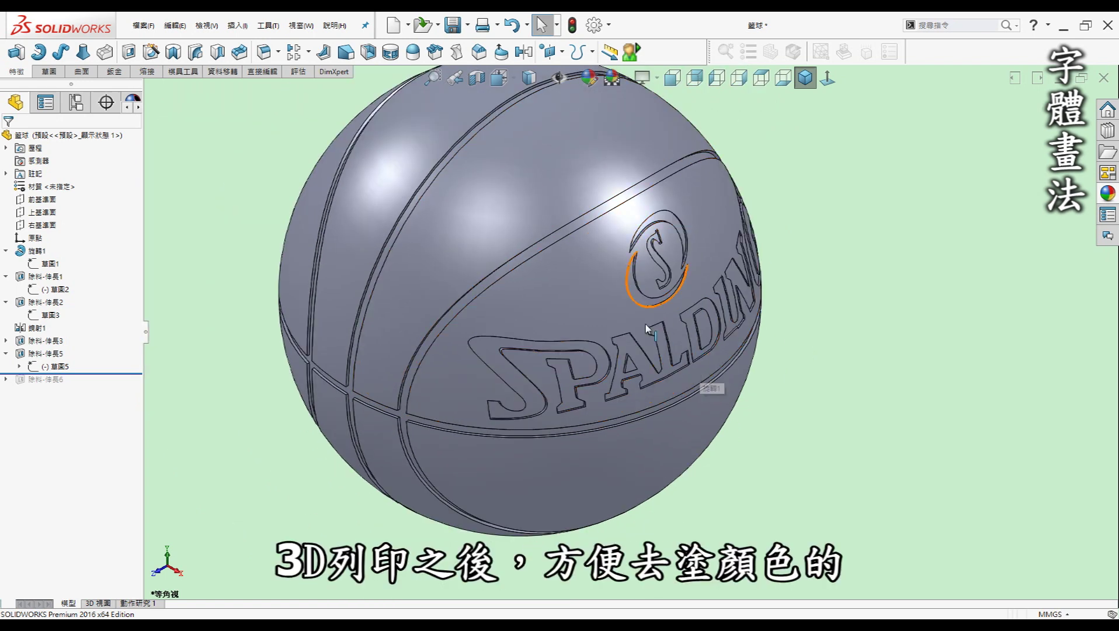
{"action": "scroll", "coordinate": [555, 355], "scroll_direction": "down", "scroll_amount": 2}
{"action": "scroll", "coordinate": [554, 355], "scroll_direction": "down", "scroll_amount": 2}
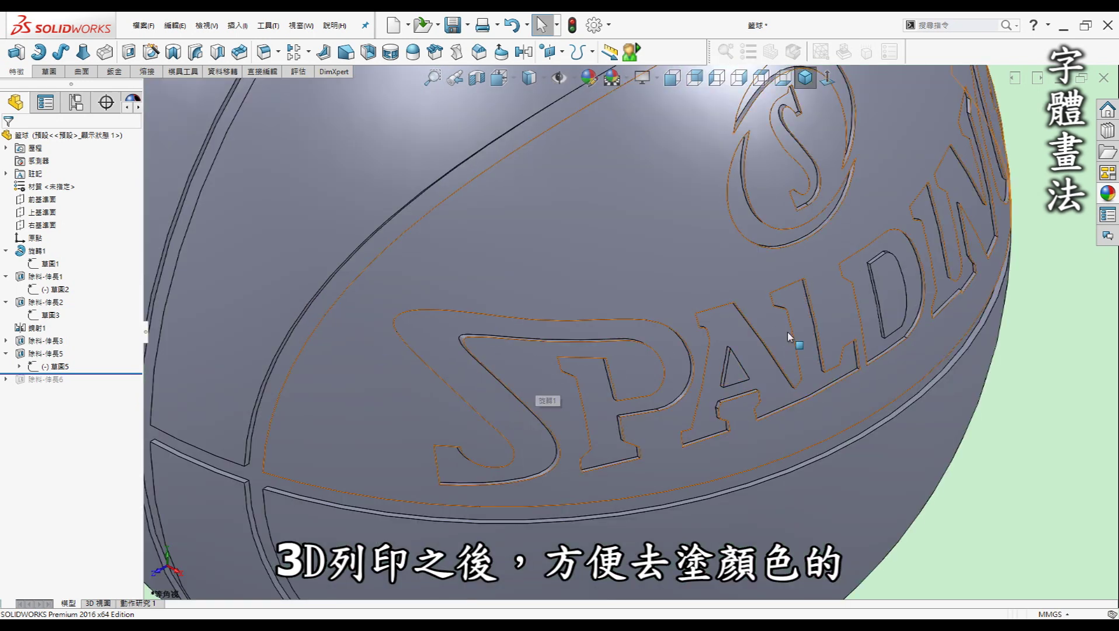
{"action": "scroll", "coordinate": [789, 336], "scroll_direction": "up", "scroll_amount": 4}
{"action": "mouse_move", "coordinate": [922, 326]}
{"action": "middle_mouse_down"}
{"action": "mouse_move", "coordinate": [791, 353]}
{"action": "mouse_move", "coordinate": [786, 380]}
{"action": "mouse_move", "coordinate": [695, 428]}
{"action": "mouse_move", "coordinate": [782, 386]}
{"action": "middle_mouse_up"}
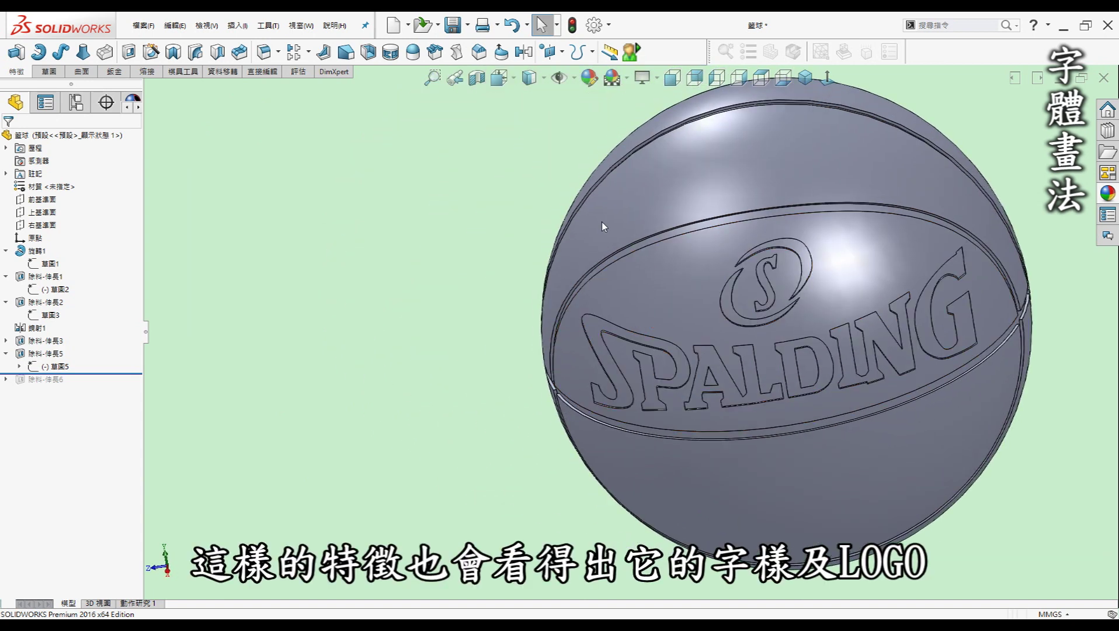
{"action": "mouse_move", "coordinate": [869, 280]}
{"action": "middle_mouse_down"}
{"action": "mouse_move", "coordinate": [931, 268]}
{"action": "mouse_move", "coordinate": [864, 288]}
{"action": "middle_mouse_up"}
- Roll the feature history forward below Cut-Extrude6 to add the NBA logo cut
{"action": "scroll", "coordinate": [935, 300], "scroll_direction": "up", "scroll_amount": 2}
{"action": "scroll", "coordinate": [933, 297], "scroll_direction": "up", "scroll_amount": 2}
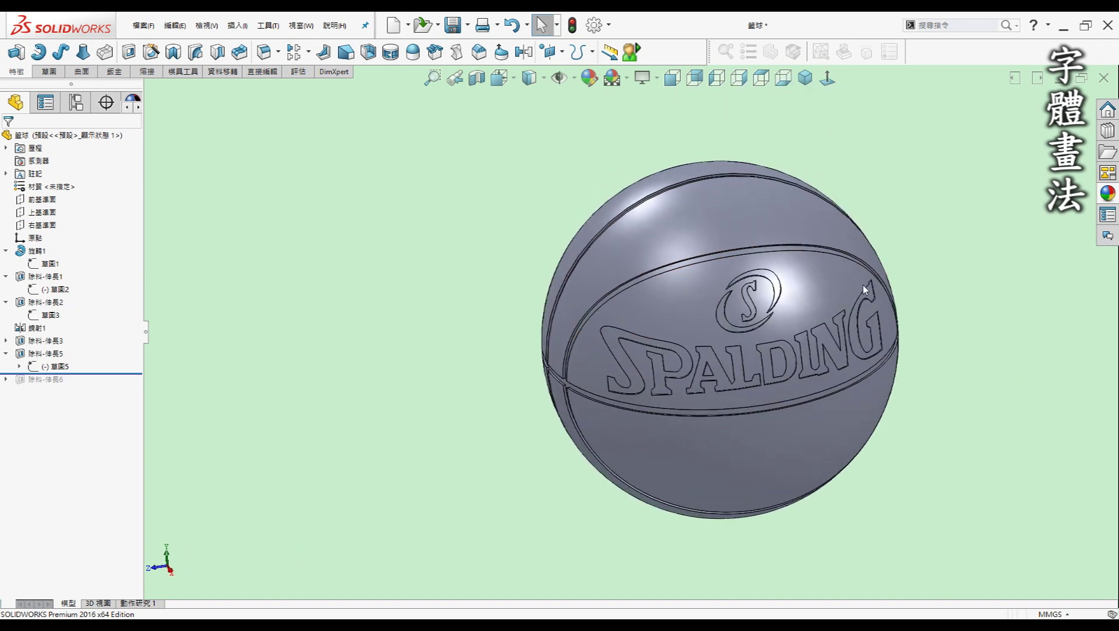
{"action": "left_click_drag", "start_coordinate": [111, 373], "coordinate": [111, 386]}
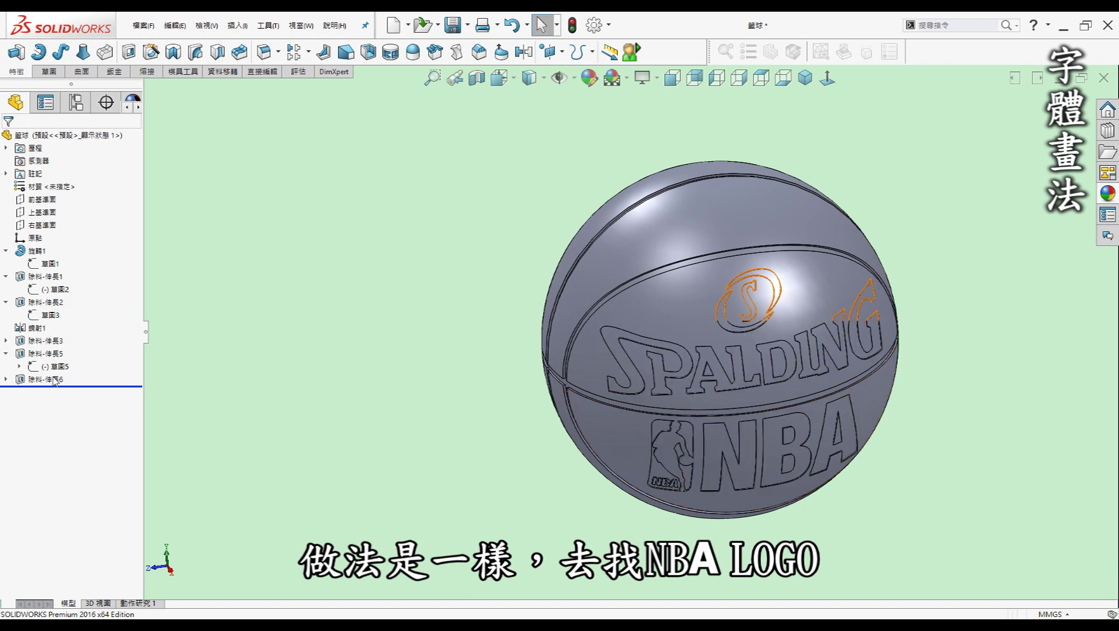
- Edit Cut-Extrude6's Sketch9 viewed Normal To, and hide the Revolve1 ball body
{"action": "left_click", "coordinate": [6, 379]}
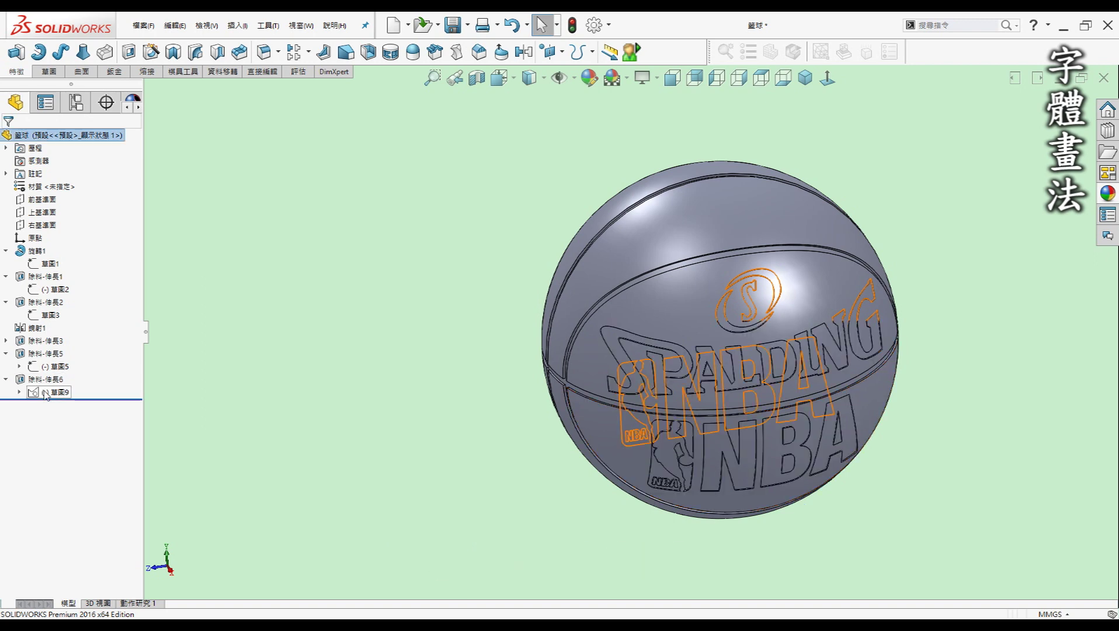
{"action": "left_click", "coordinate": [55, 392]}
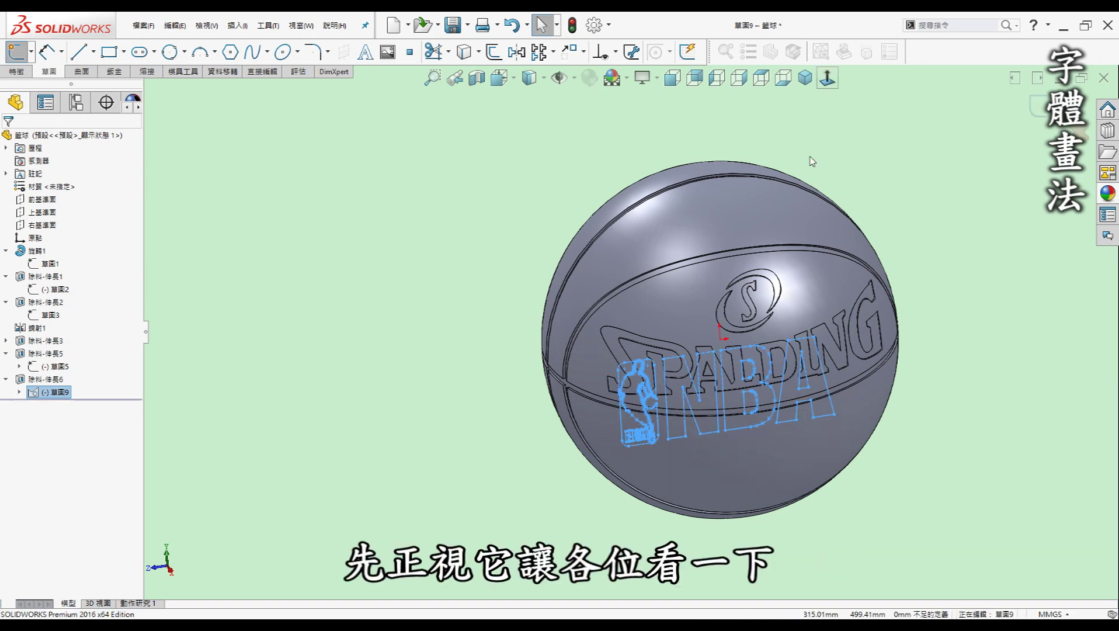
{"action": "left_click", "coordinate": [827, 77]}
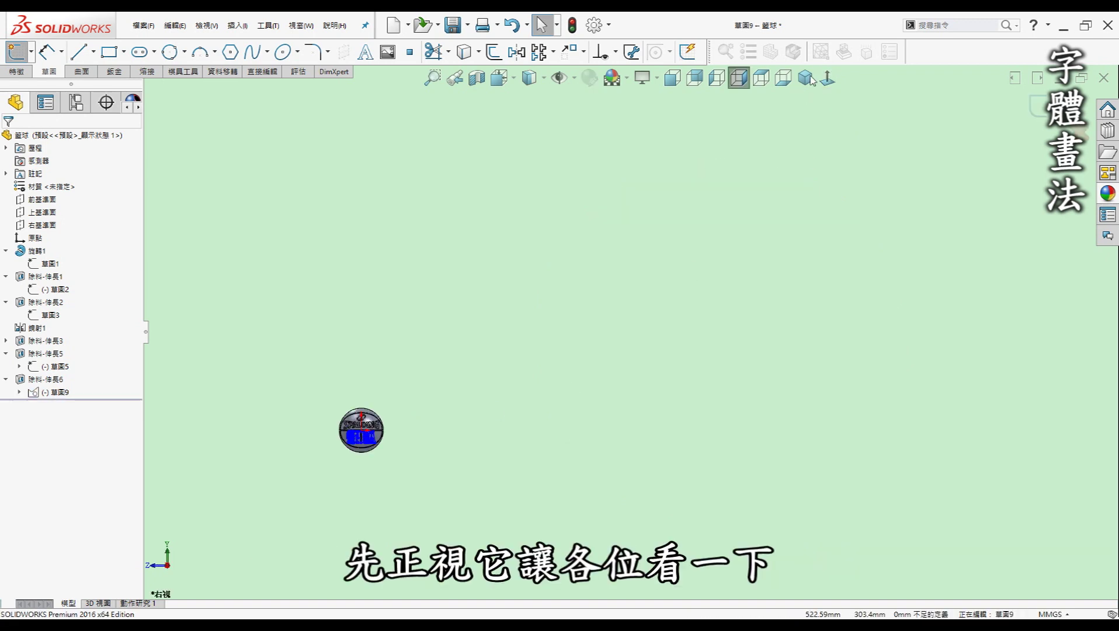
{"action": "scroll", "coordinate": [361, 430], "scroll_direction": "down", "scroll_amount": 10}
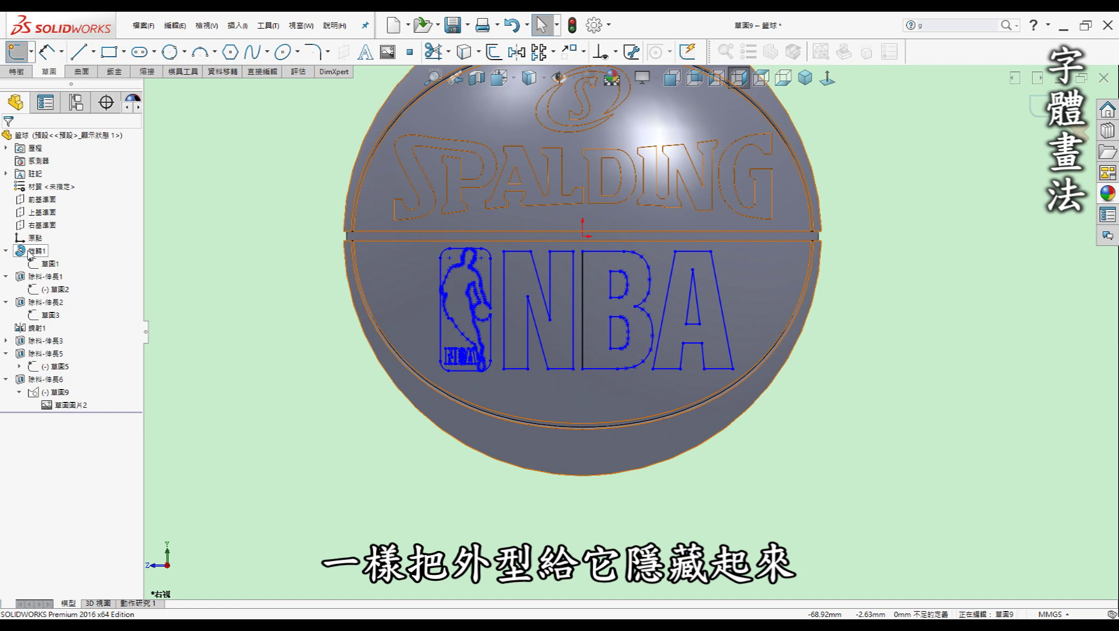
{"action": "right_click", "coordinate": [52, 252]}
{"action": "left_click", "coordinate": [37, 235]}
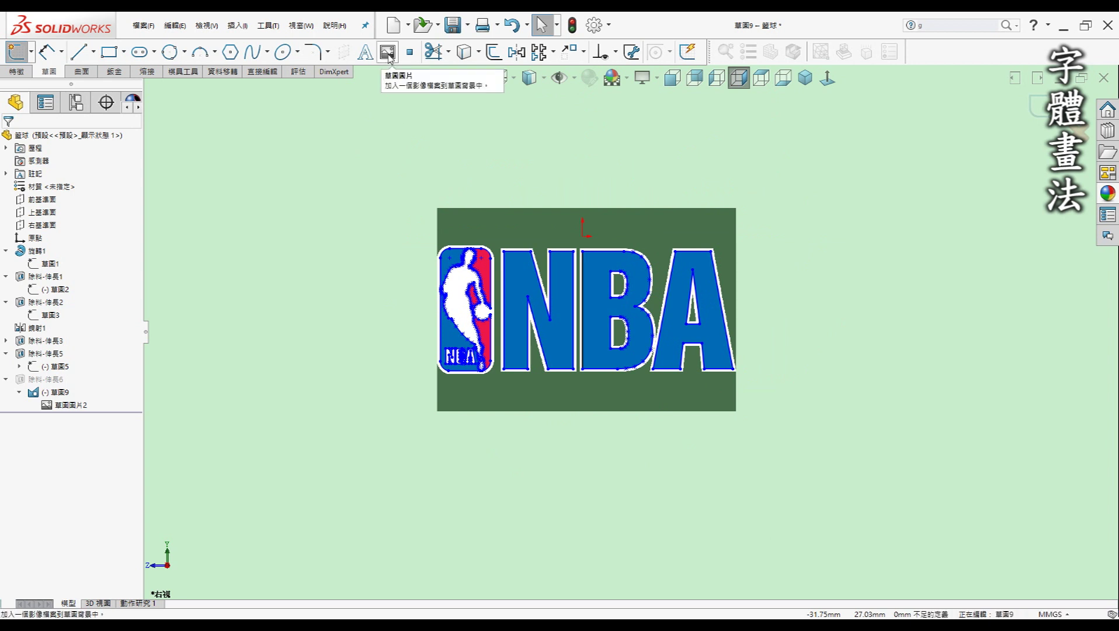
- Show the Revolve1 ball body again
{"action": "left_click", "coordinate": [386, 58]}
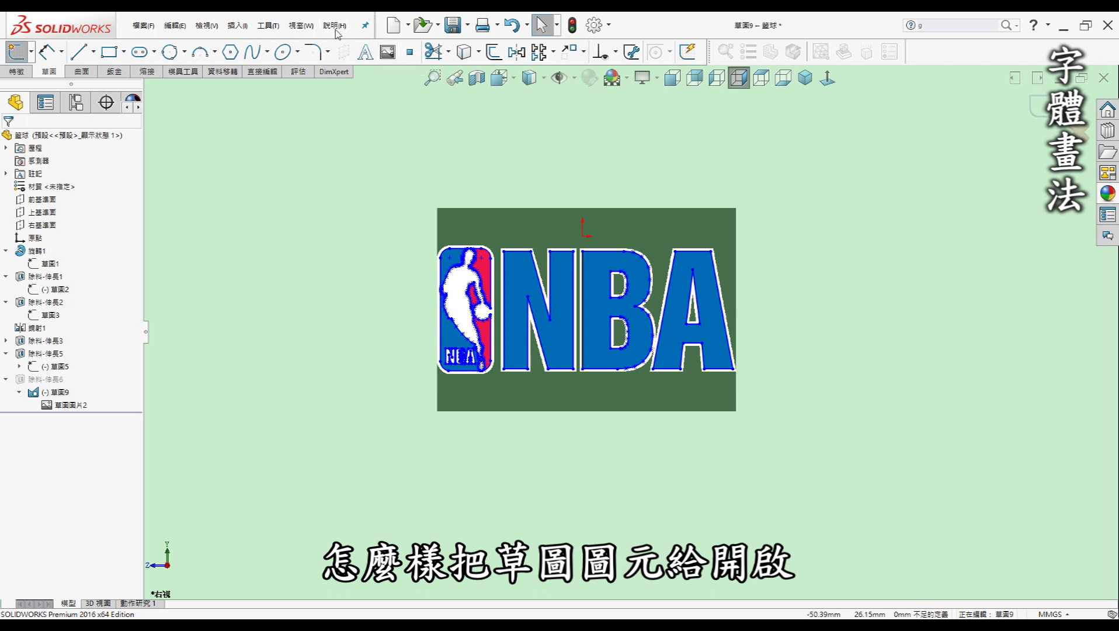
{"action": "scroll", "coordinate": [432, 275], "scroll_direction": "down", "scroll_amount": 3}
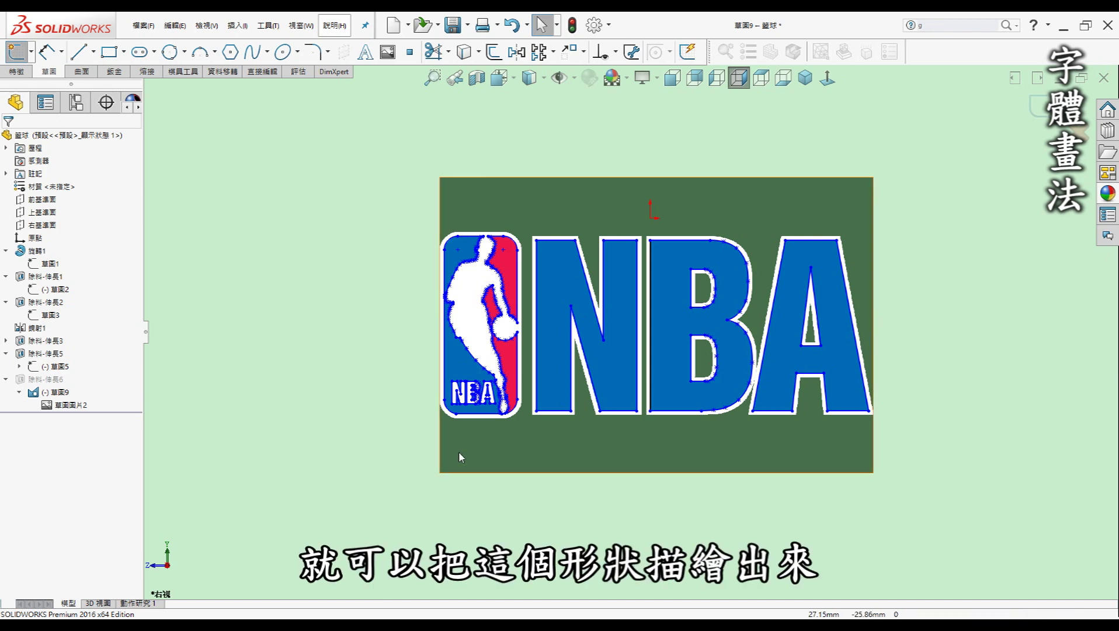
{"action": "left_click", "coordinate": [52, 250]}
{"action": "left_click", "coordinate": [617, 279]}
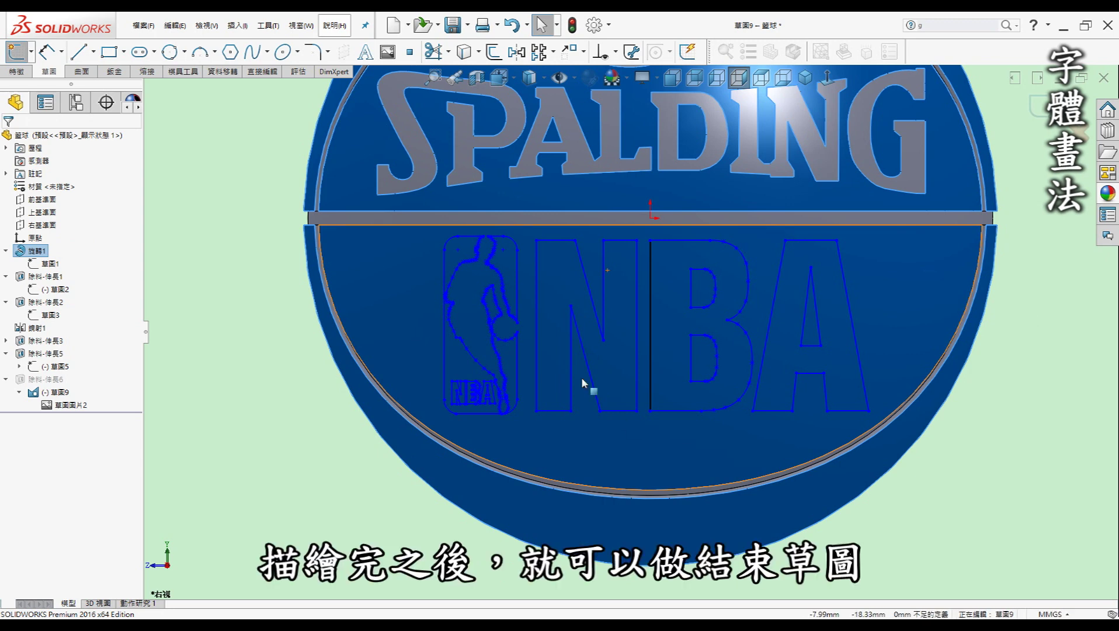
- Zoom across the traced NBA outline to check its contours are closed
{"action": "scroll", "coordinate": [631, 321], "scroll_direction": "up", "scroll_amount": 2}
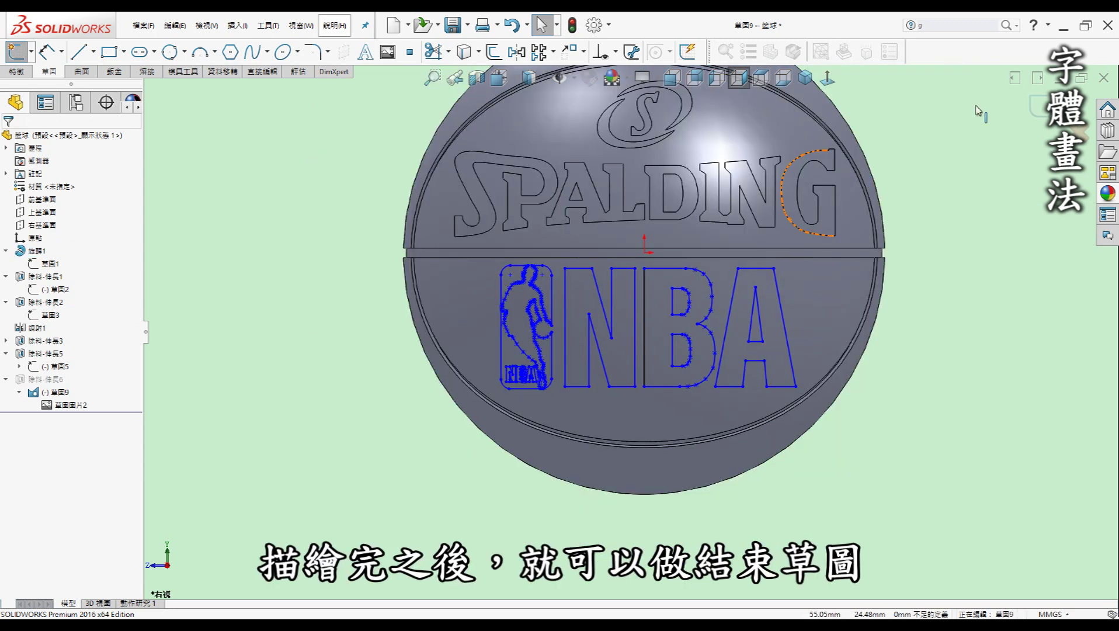
{"action": "scroll", "coordinate": [542, 319], "scroll_direction": "down", "scroll_amount": 2}
{"action": "scroll", "coordinate": [542, 318], "scroll_direction": "down", "scroll_amount": 3}
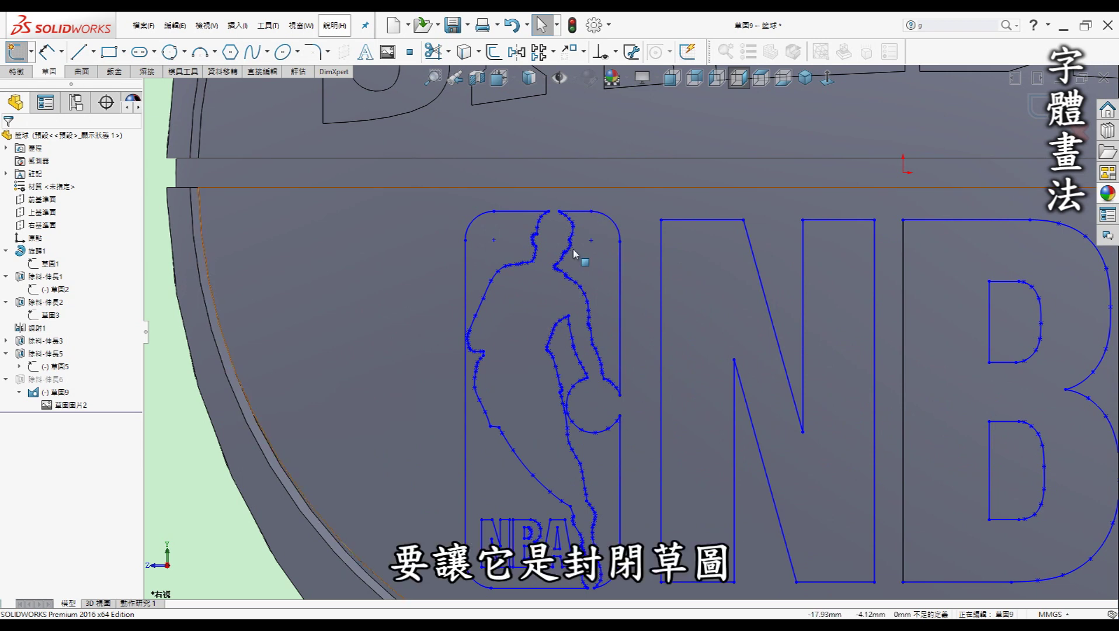
{"action": "scroll", "coordinate": [577, 417], "scroll_direction": "down", "scroll_amount": 2}
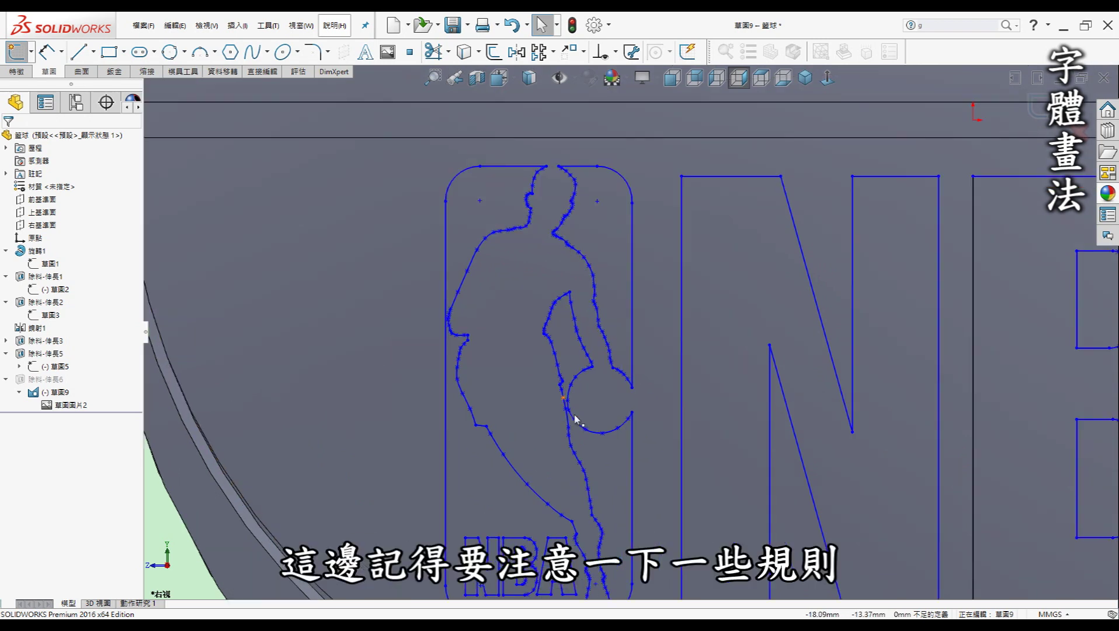
{"action": "scroll", "coordinate": [577, 375], "scroll_direction": "down", "scroll_amount": 3}
{"action": "scroll", "coordinate": [584, 379], "scroll_direction": "up", "scroll_amount": 3}
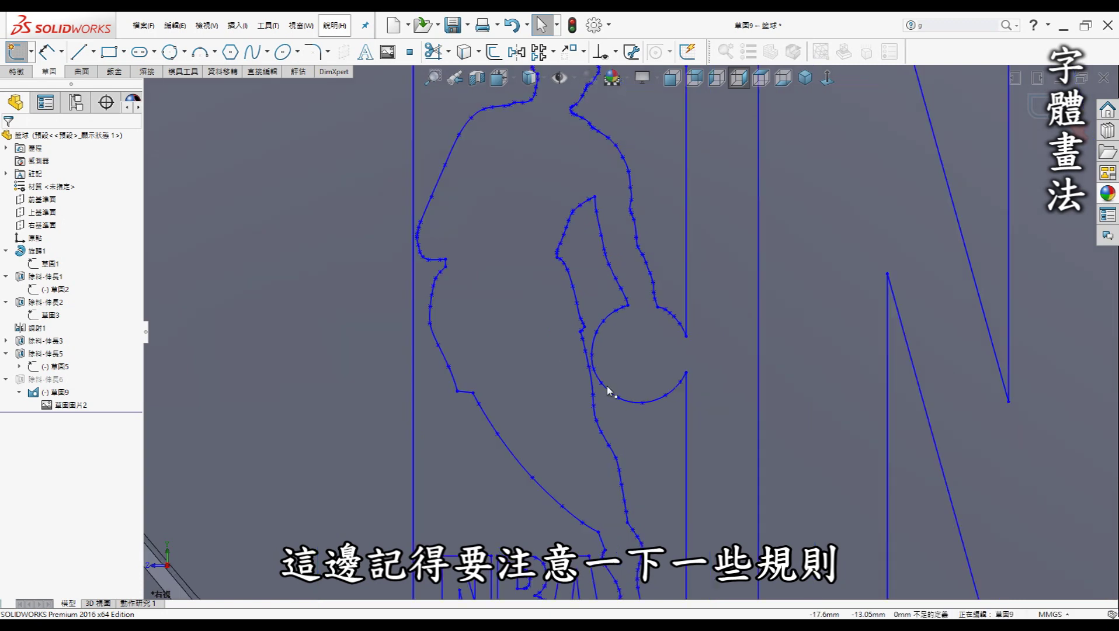
{"action": "scroll", "coordinate": [642, 432], "scroll_direction": "up", "scroll_amount": 1}
{"action": "scroll", "coordinate": [629, 333], "scroll_direction": "up", "scroll_amount": 2}
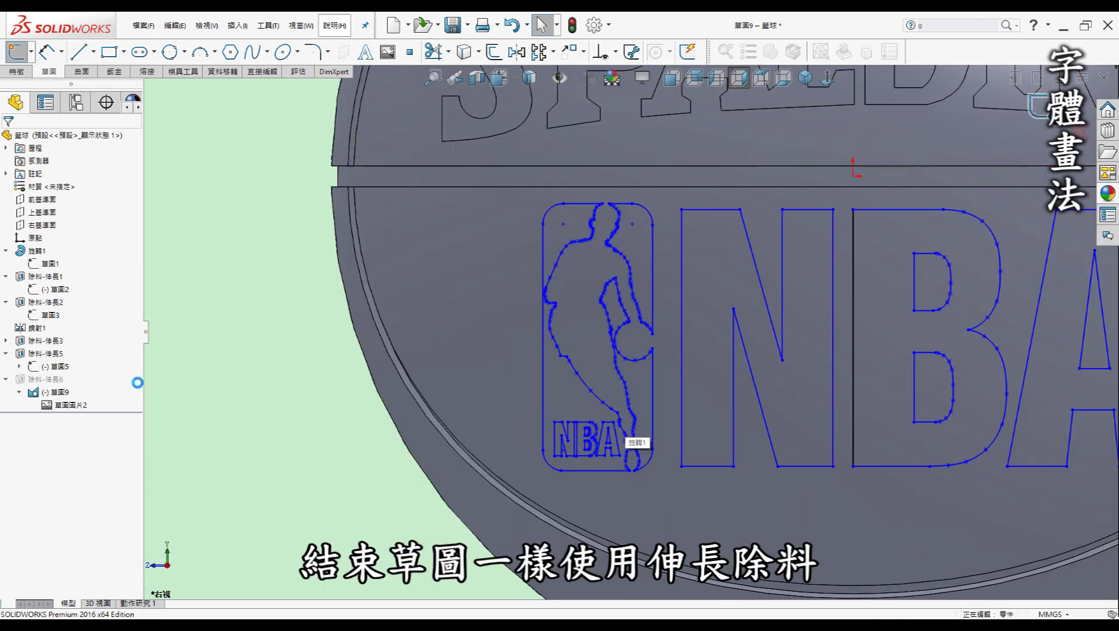
{"action": "scroll", "coordinate": [665, 354], "scroll_direction": "up", "scroll_amount": 4}
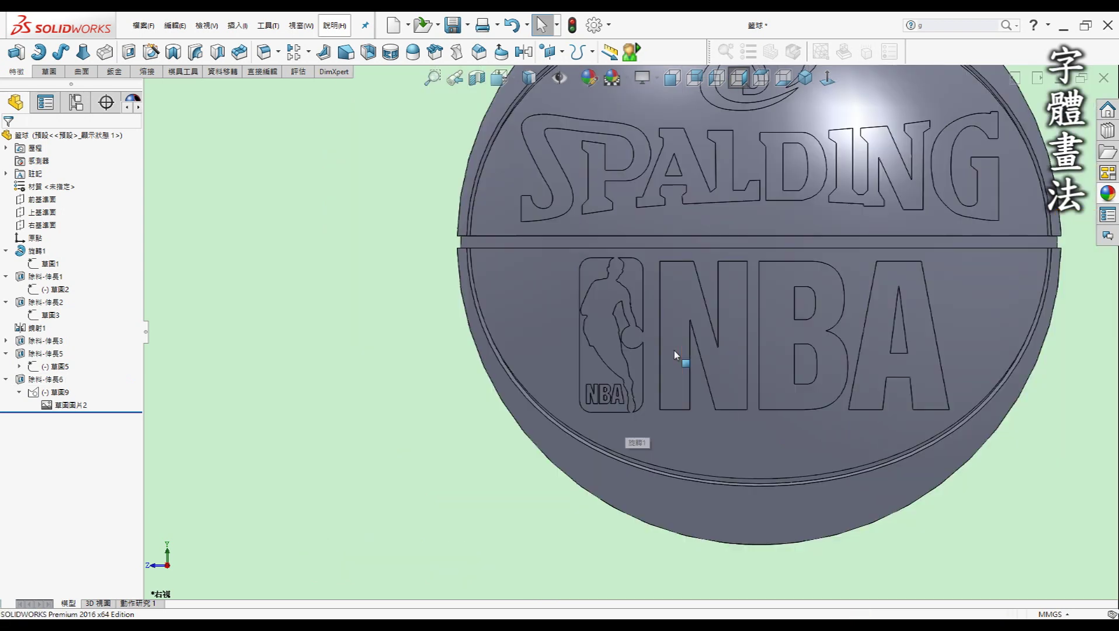
- Extrude-cut Sketch9 from a 50.00 mm offset up to the surface, 0.30 mm reversed offset
{"action": "middle_click_drag", "start_coordinate": [508, 315], "coordinate": [791, 322]}
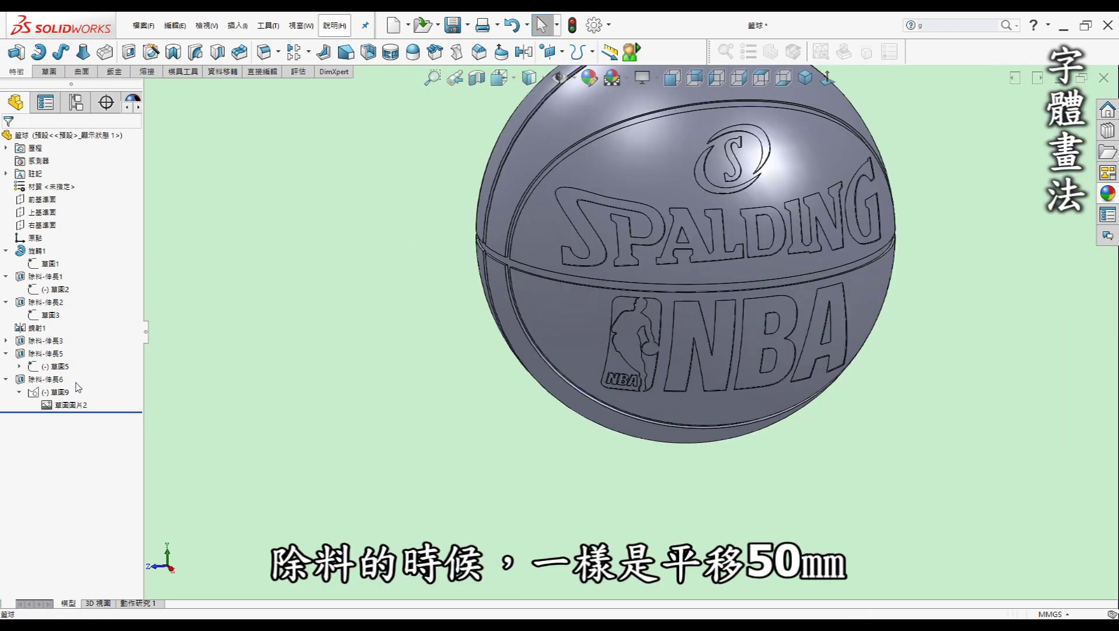
{"action": "left_click", "coordinate": [689, 348]}
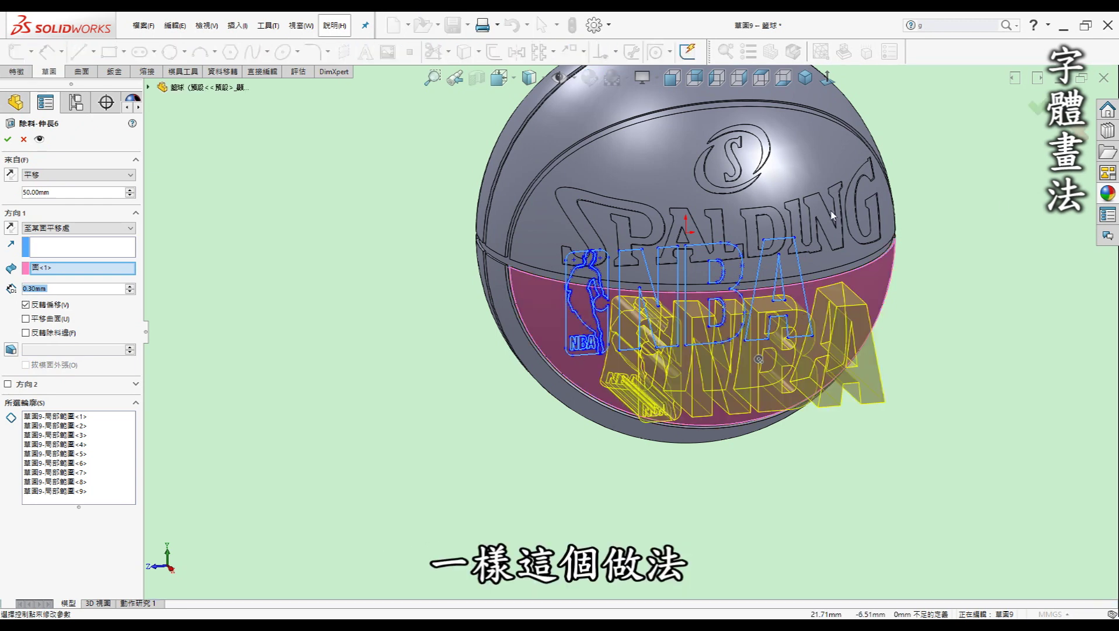
{"action": "middle_click_drag", "start_coordinate": [754, 284], "coordinate": [820, 278]}
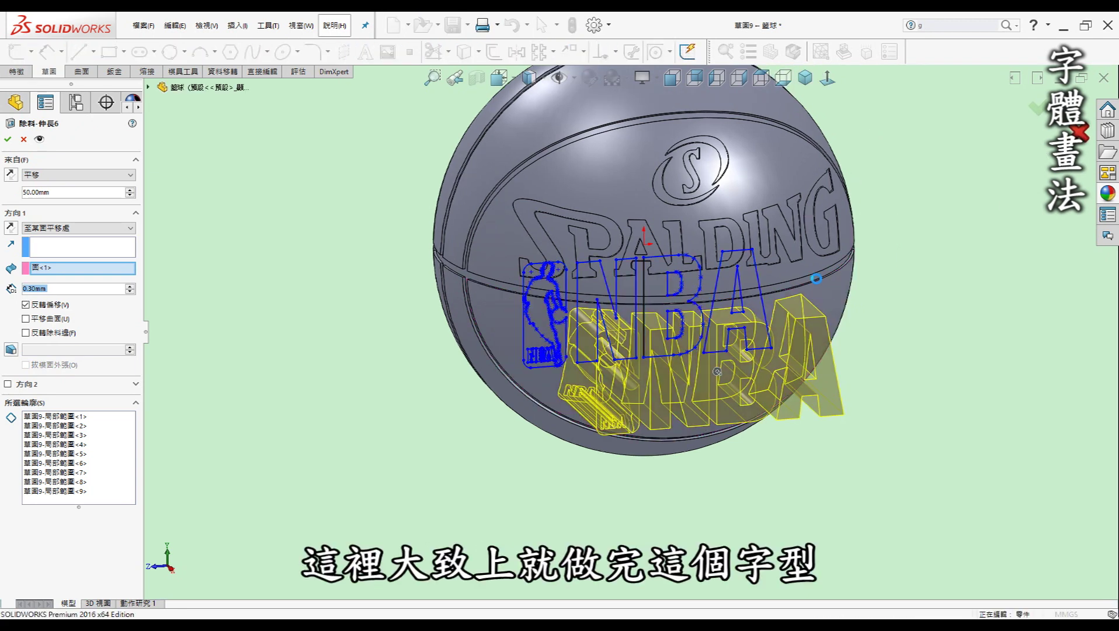
{"action": "key", "text": "Return"}
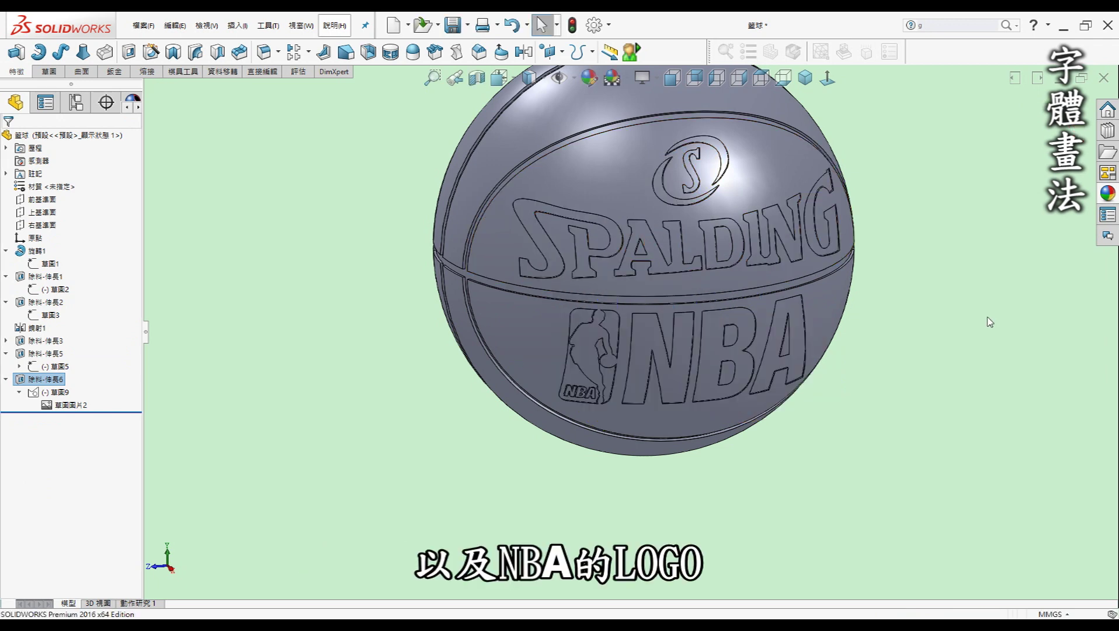
{"action": "mouse_move", "coordinate": [989, 321]}
{"action": "middle_mouse_down"}
{"action": "mouse_move", "coordinate": [922, 289]}
{"action": "mouse_move", "coordinate": [914, 257]}
{"action": "middle_mouse_up"}
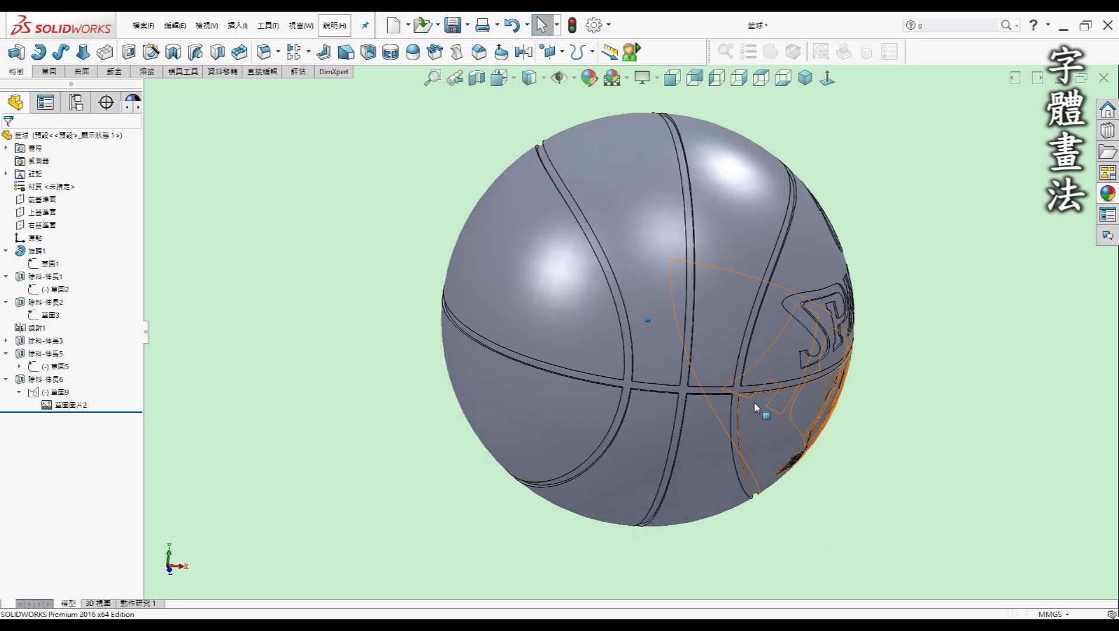
{"action": "mouse_move", "coordinate": [658, 408]}
{"action": "middle_mouse_down"}
{"action": "mouse_move", "coordinate": [887, 358]}
{"action": "mouse_move", "coordinate": [943, 361]}
{"action": "middle_mouse_up"}
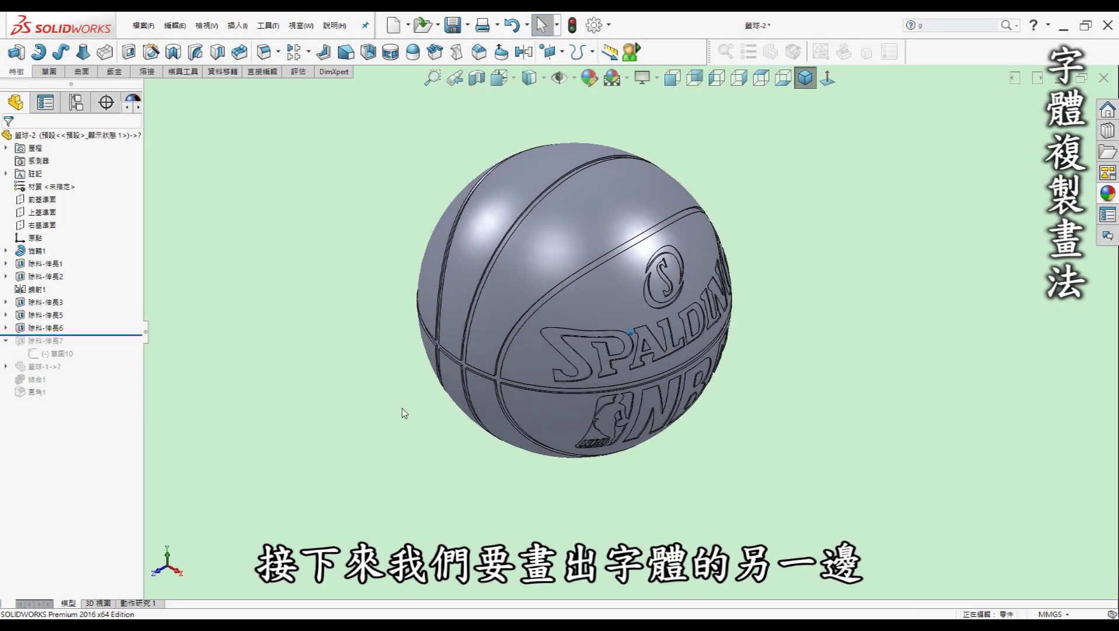
- Orbit the 籃球-2 ball and switch standard views to inspect both sides
{"action": "scroll", "coordinate": [400, 412], "scroll_direction": "down", "scroll_amount": 1}
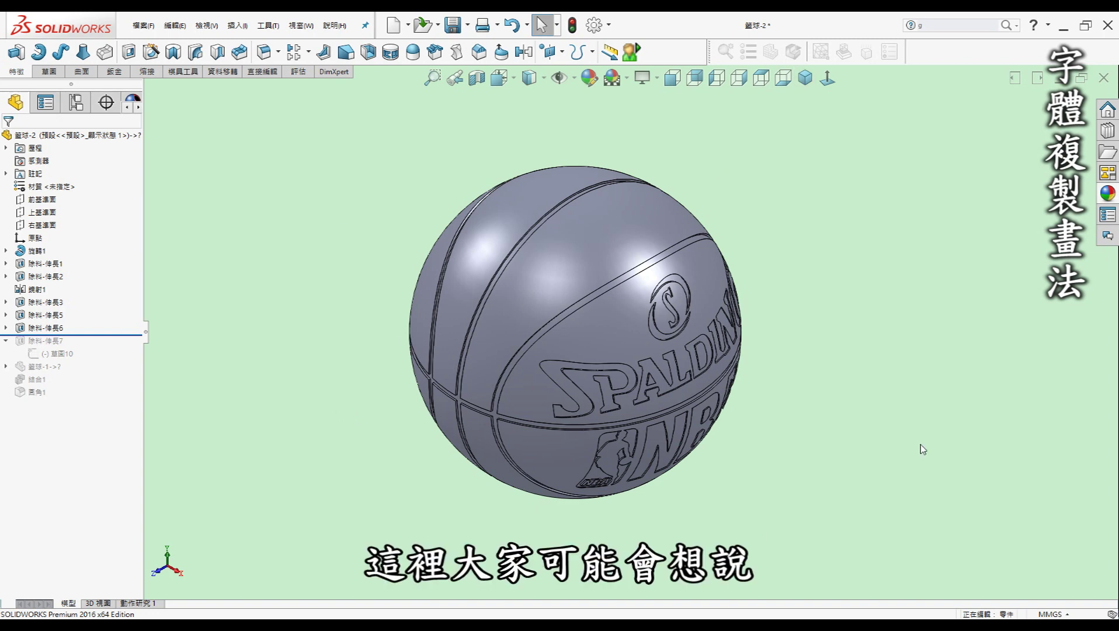
{"action": "middle_click_drag", "start_coordinate": [594, 494], "coordinate": [619, 508]}
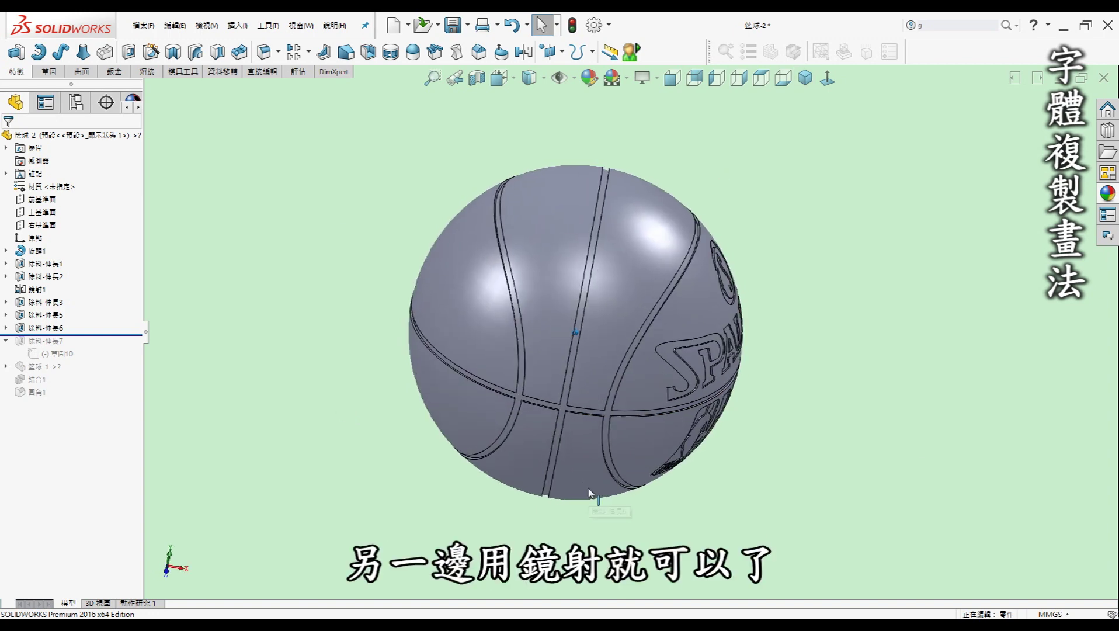
{"action": "middle_click_drag", "start_coordinate": [682, 502], "coordinate": [688, 500]}
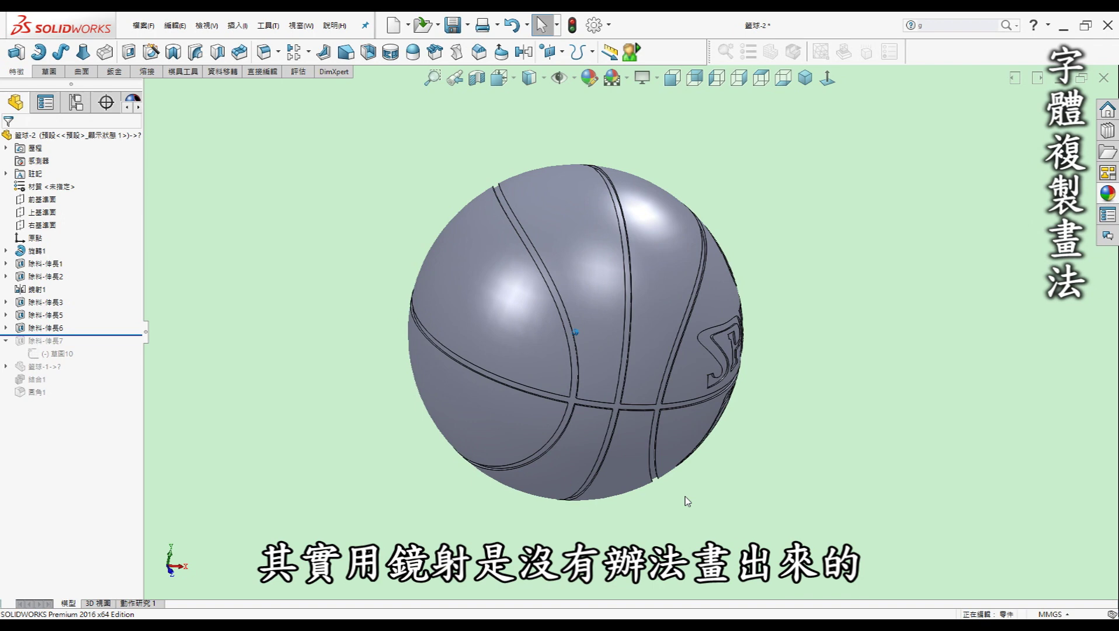
{"action": "key", "text": "ctrl+4"}
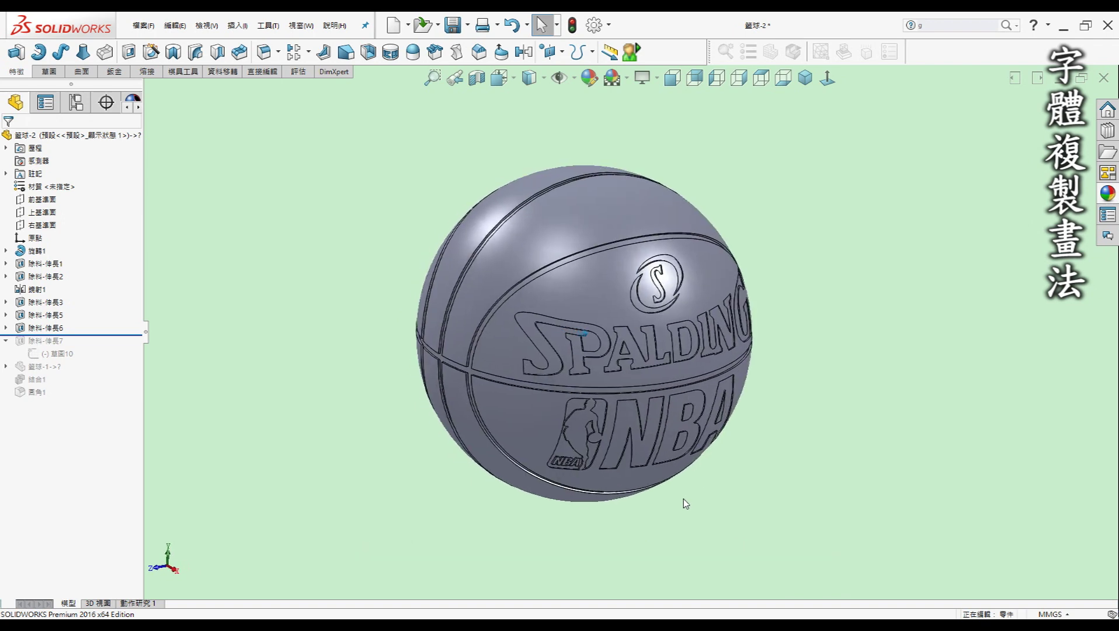
{"action": "key", "text": "ctrl+3"}
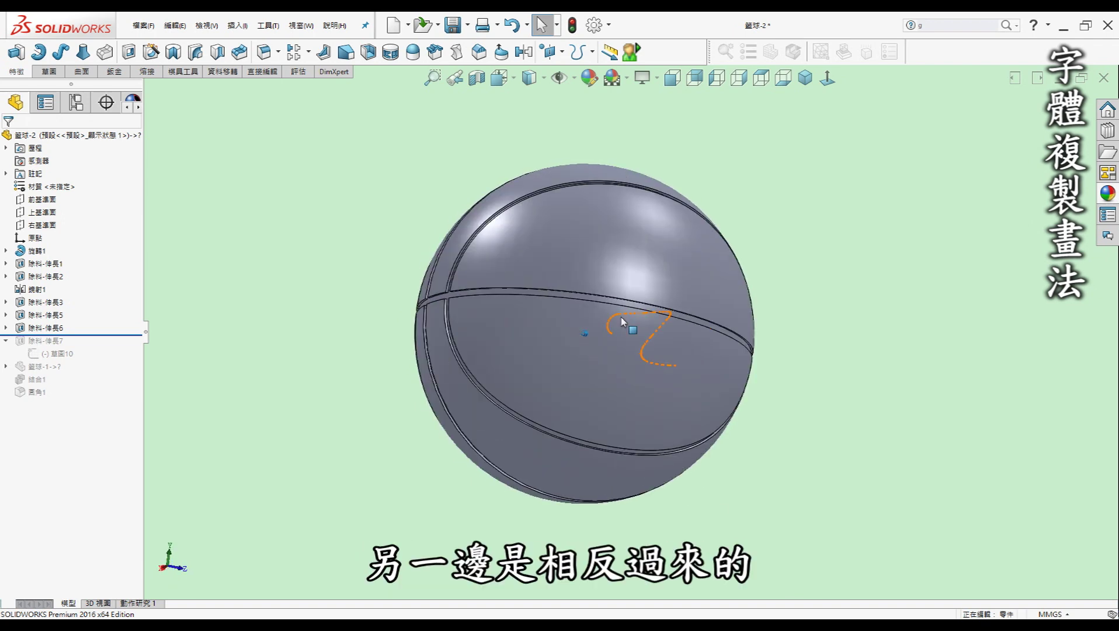
{"action": "mouse_move", "coordinate": [611, 388]}
{"action": "middle_mouse_down"}
{"action": "mouse_move", "coordinate": [712, 424]}
{"action": "mouse_move", "coordinate": [804, 438]}
{"action": "middle_mouse_up"}
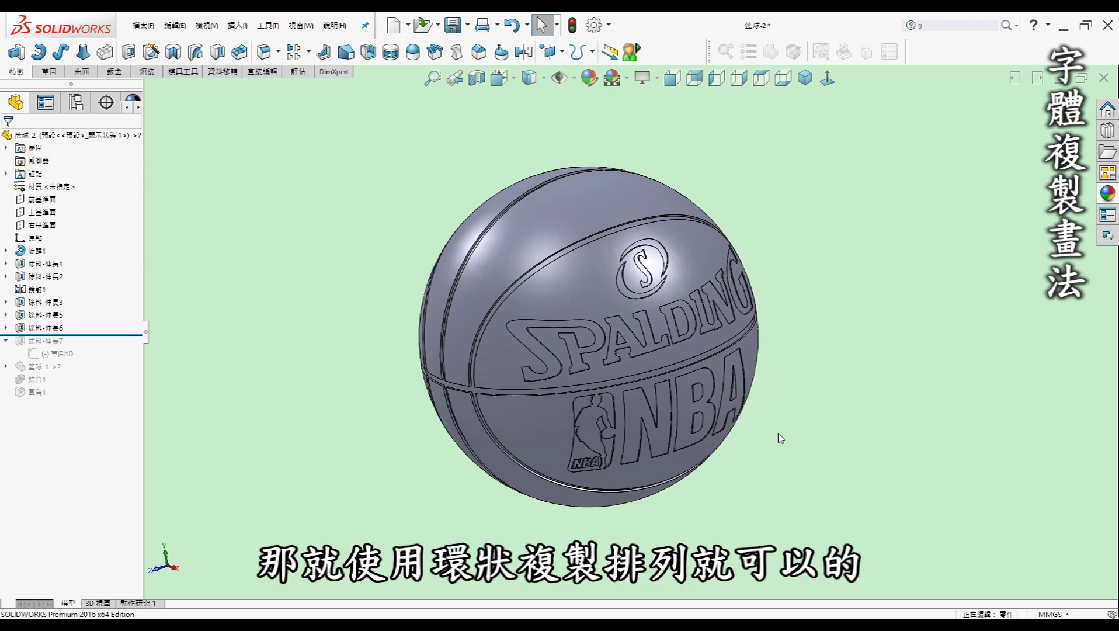
{"action": "key", "text": "Down"}
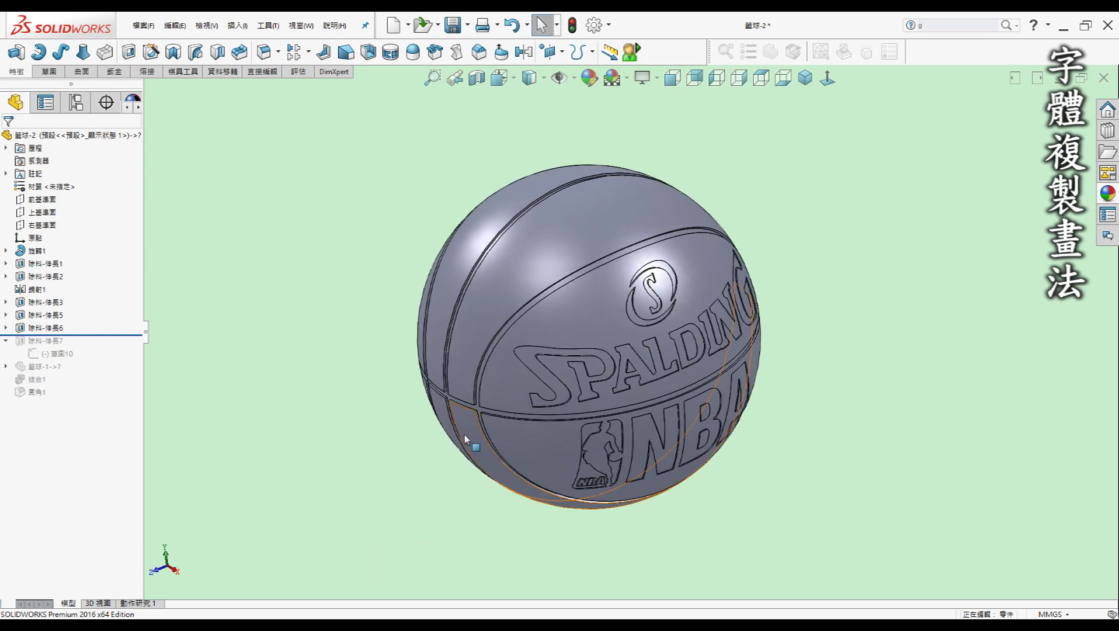
{"action": "middle_click_drag", "start_coordinate": [340, 328], "coordinate": [333, 311]}
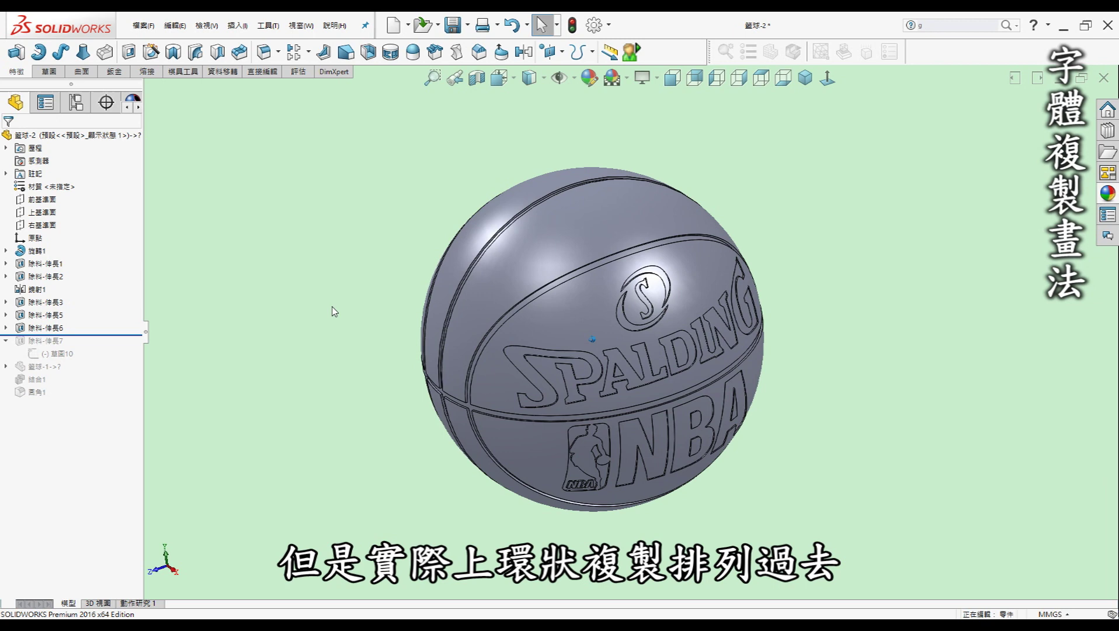
{"action": "middle_click_drag", "start_coordinate": [686, 321], "coordinate": [693, 328]}
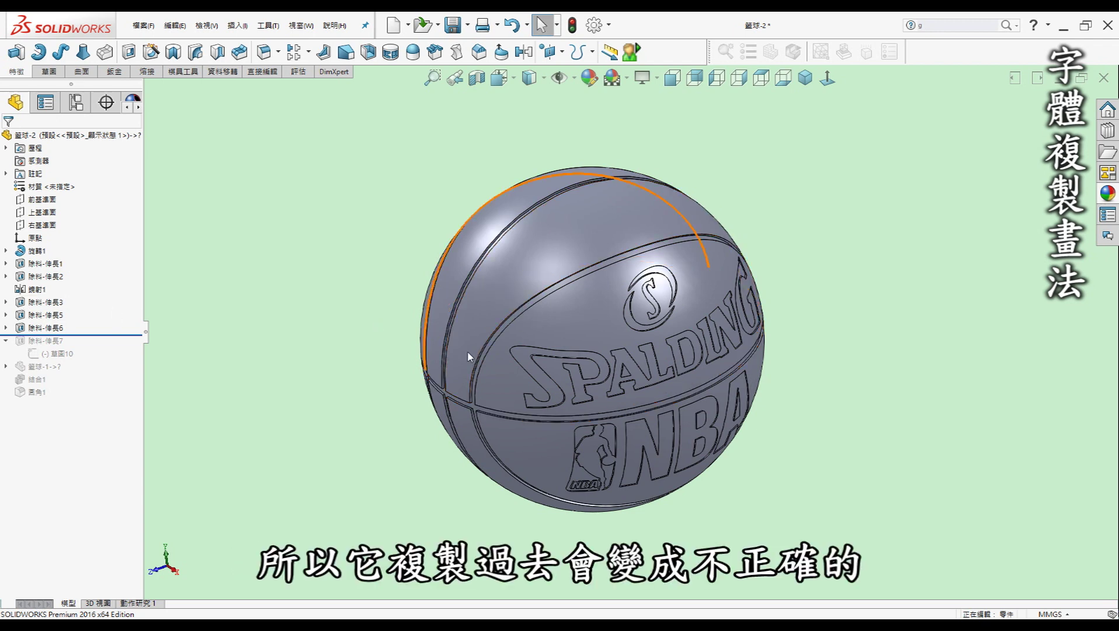
- Rotate the logos back into view and roll history below 草圖10 to apply 除料-伸長7
{"action": "key", "text": "Right"}
{"action": "key", "text": "Right"}
{"action": "key", "text": "Right"}
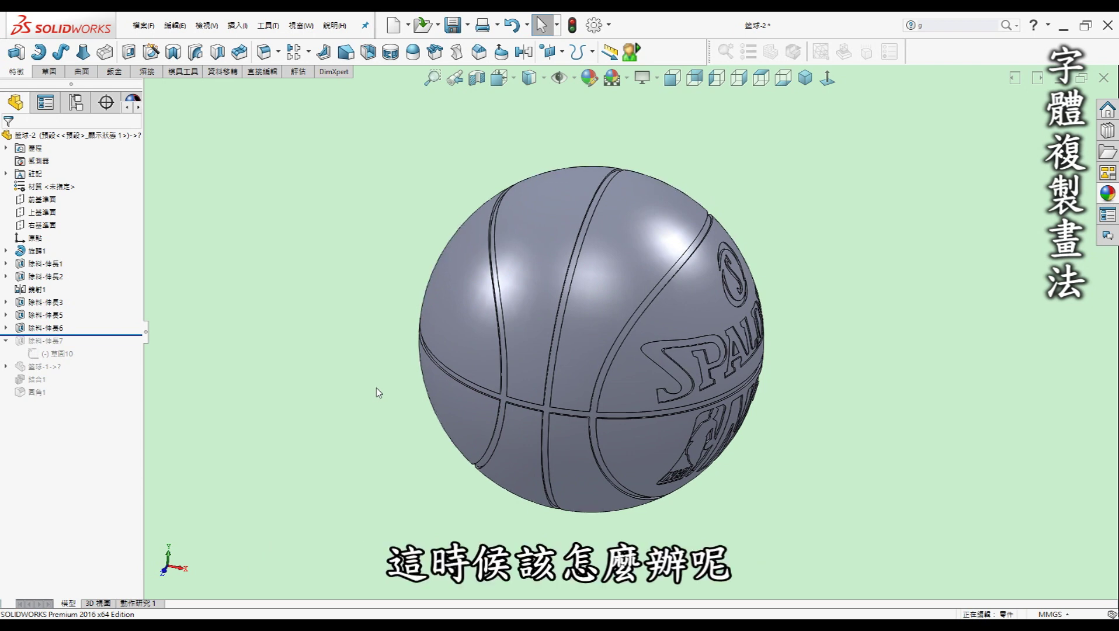
{"action": "mouse_move", "coordinate": [378, 393]}
{"action": "middle_mouse_down"}
{"action": "mouse_move", "coordinate": [429, 329]}
{"action": "mouse_move", "coordinate": [453, 327]}
{"action": "middle_mouse_up"}
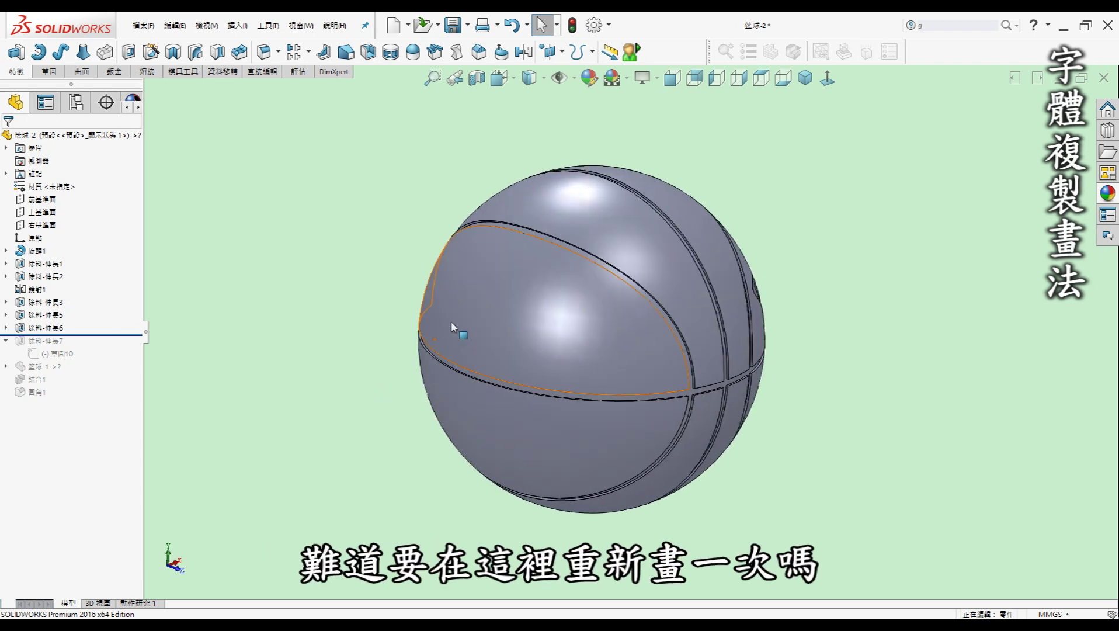
{"action": "key", "text": "Right"}
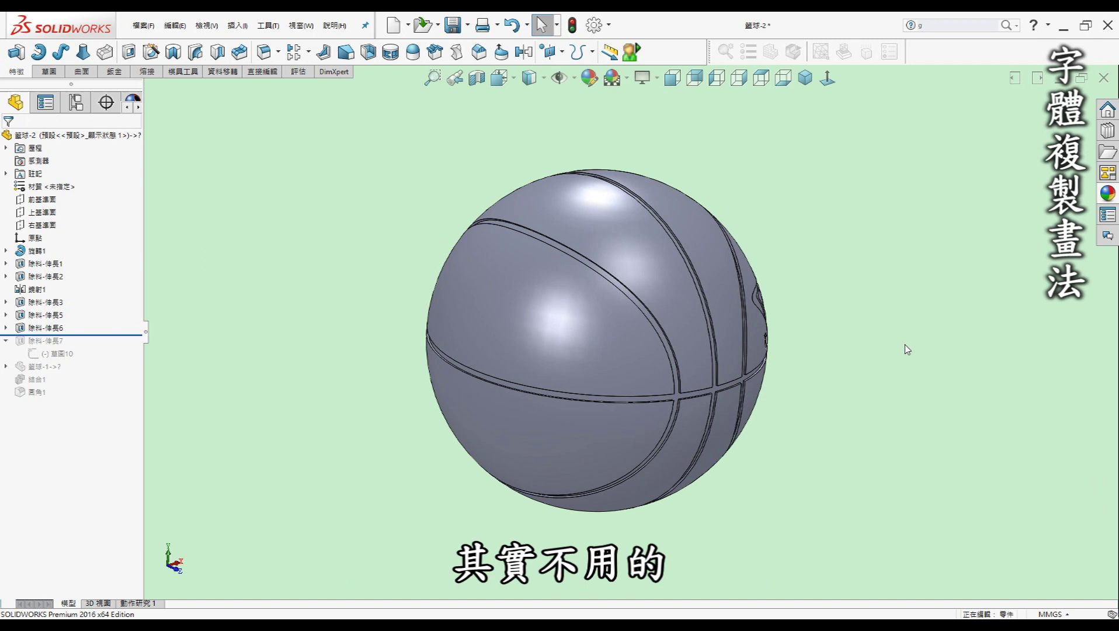
{"action": "key", "text": "Left"}
{"action": "key", "text": "Left"}
{"action": "key", "text": "Left"}
{"action": "key", "text": "Left"}
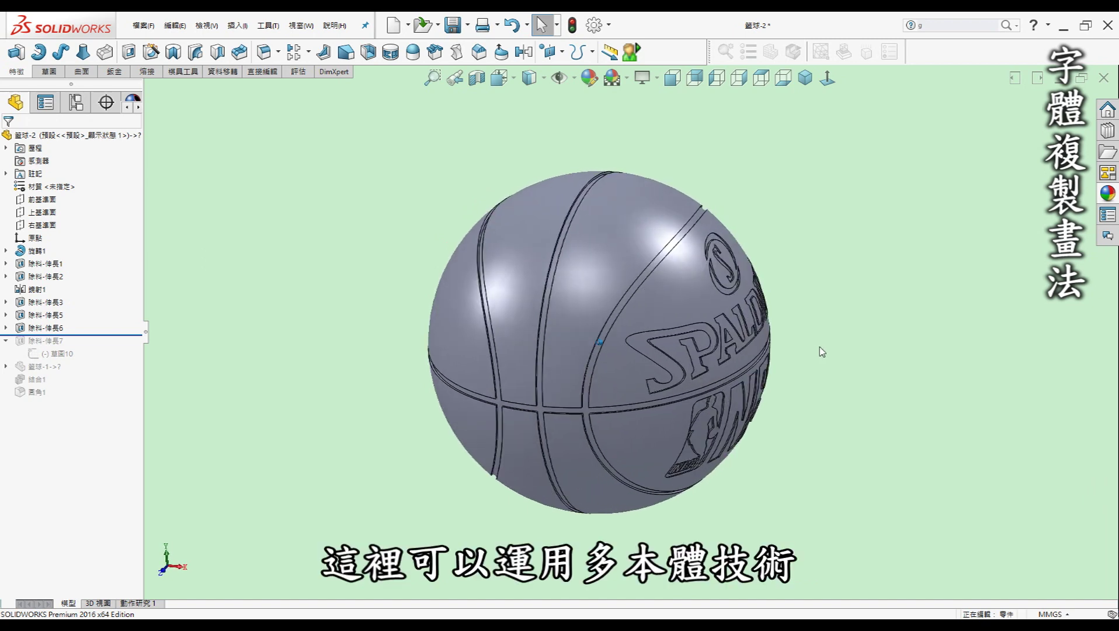
{"action": "key", "text": "Left"}
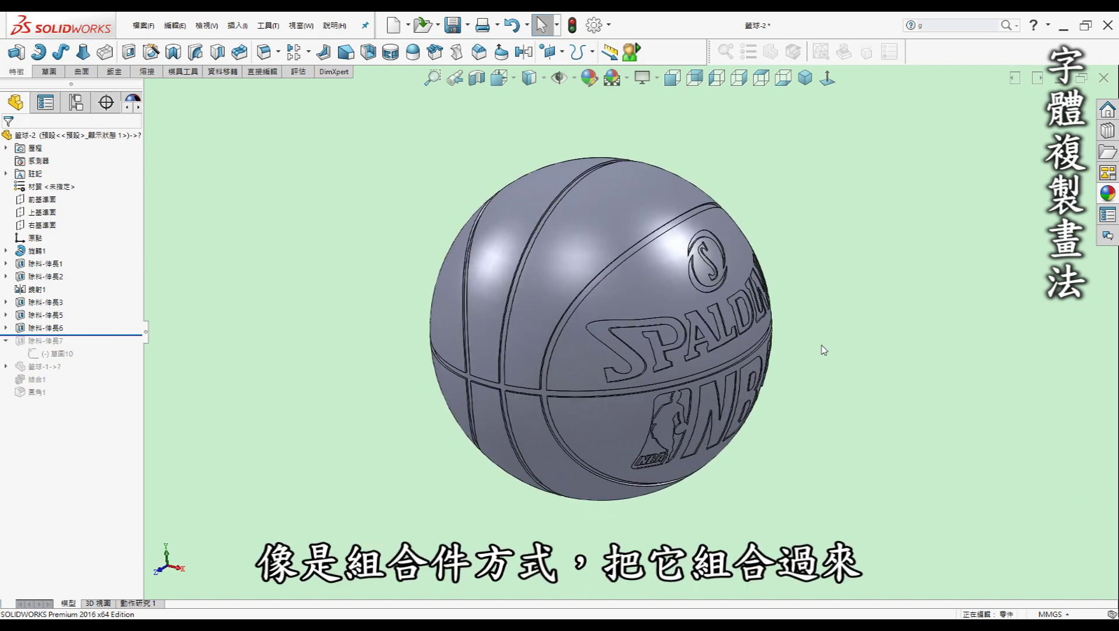
{"action": "key", "text": "Left"}
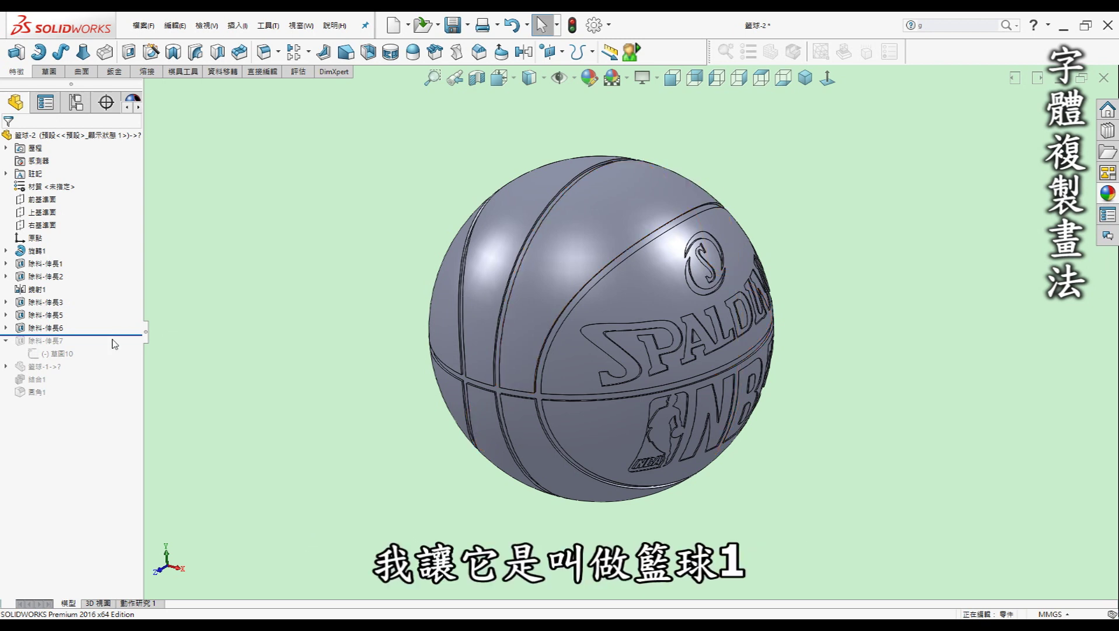
{"action": "left_click_drag", "start_coordinate": [115, 334], "coordinate": [115, 360]}
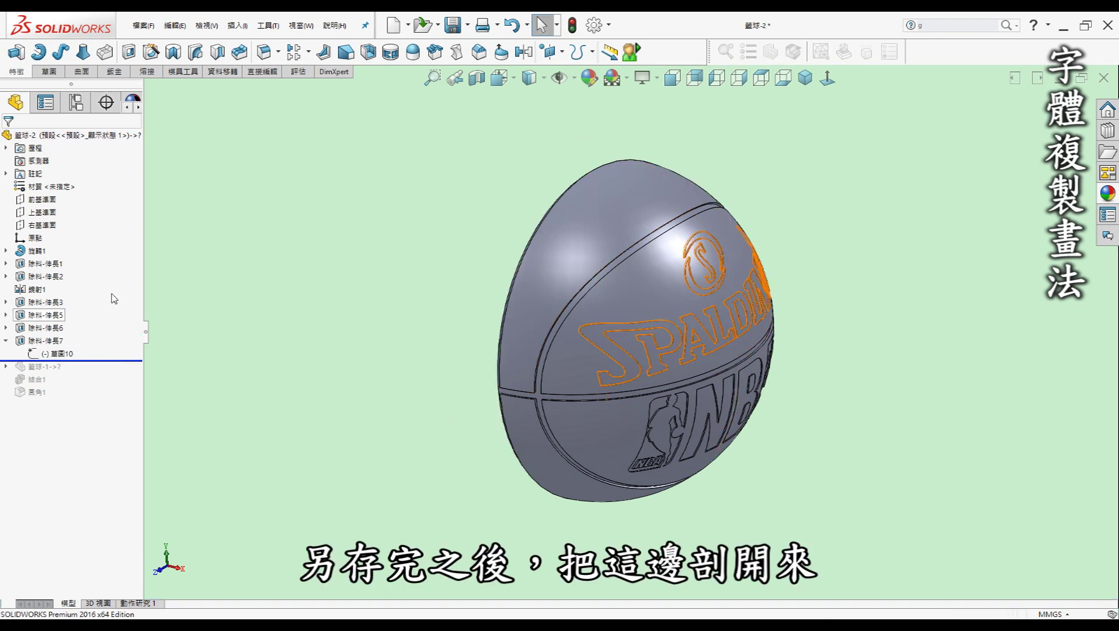
{"action": "key", "text": "Right"}
{"action": "key", "text": "Right"}
{"action": "key", "text": "Right"}
{"action": "key", "text": "Right"}
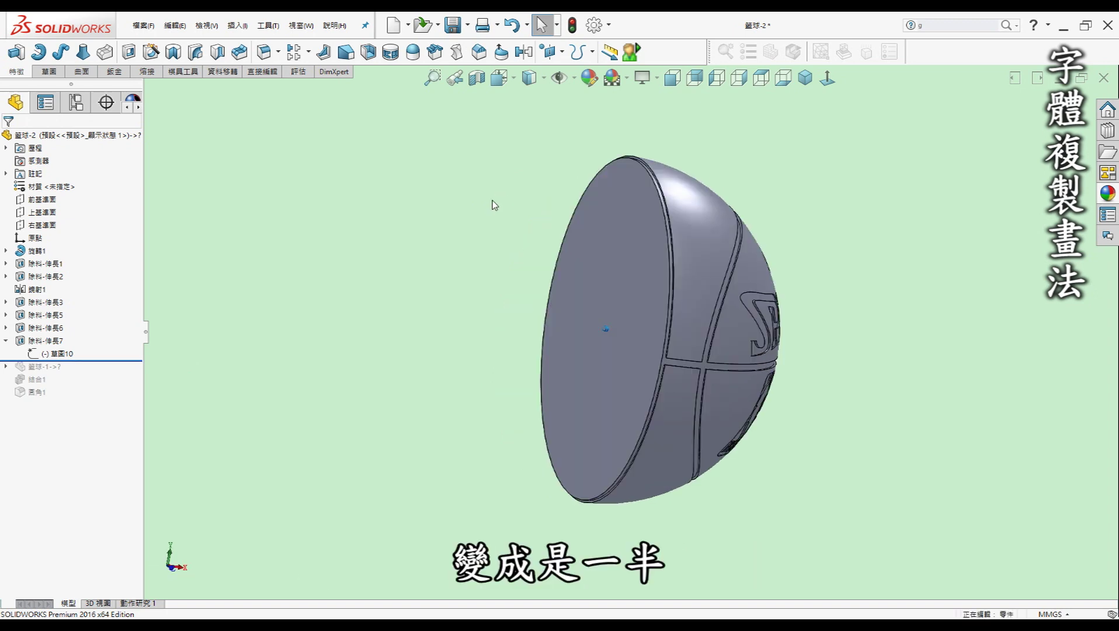
{"action": "key", "text": "Left"}
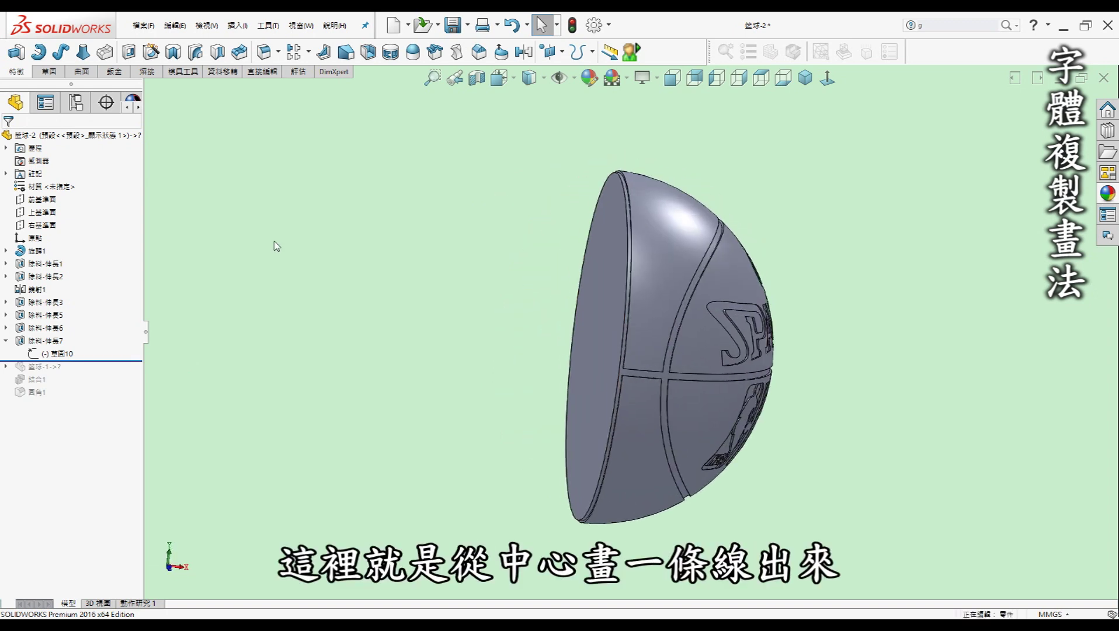
{"action": "left_click", "coordinate": [69, 352]}
{"action": "key", "text": "Left"}
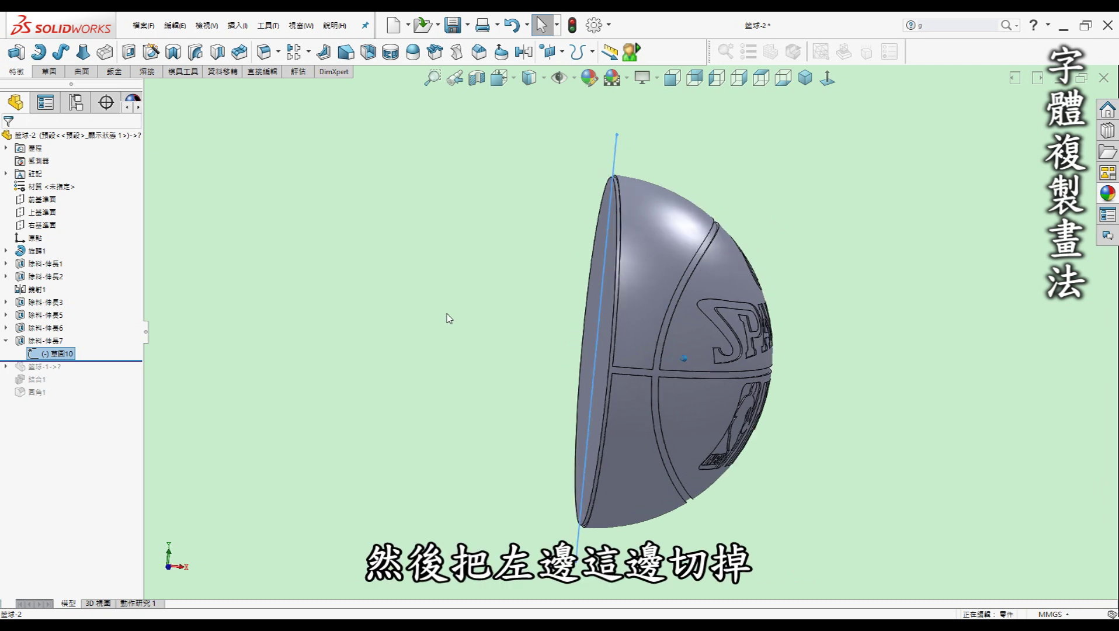
{"action": "key", "text": "Left"}
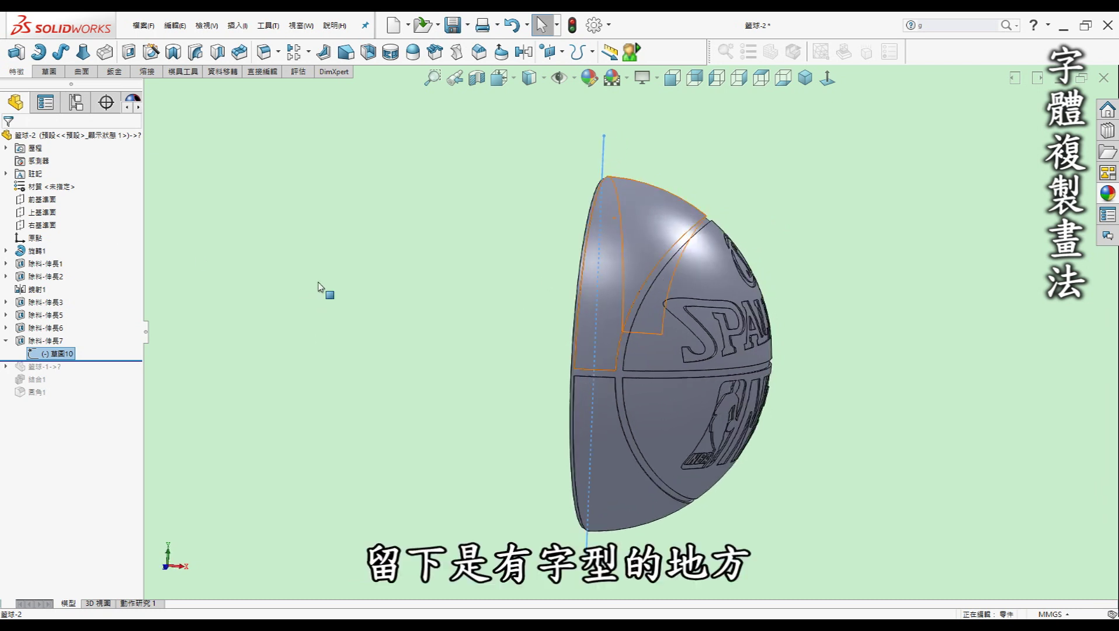
{"action": "left_click", "coordinate": [427, 252]}
{"action": "key", "text": "Left"}
{"action": "key", "text": "Left"}
{"action": "key", "text": "Left"}
{"action": "key", "text": "Left"}
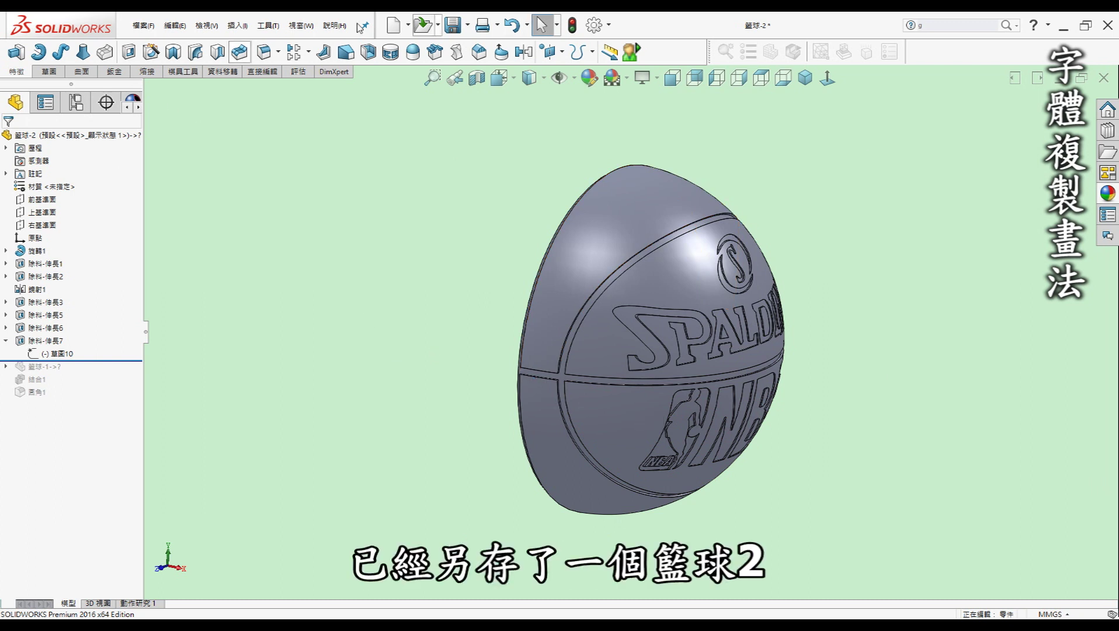
- Insert the saved part 籃球-1 as a body, then reopen its insert feature for editing
{"action": "left_click", "coordinate": [235, 26]}
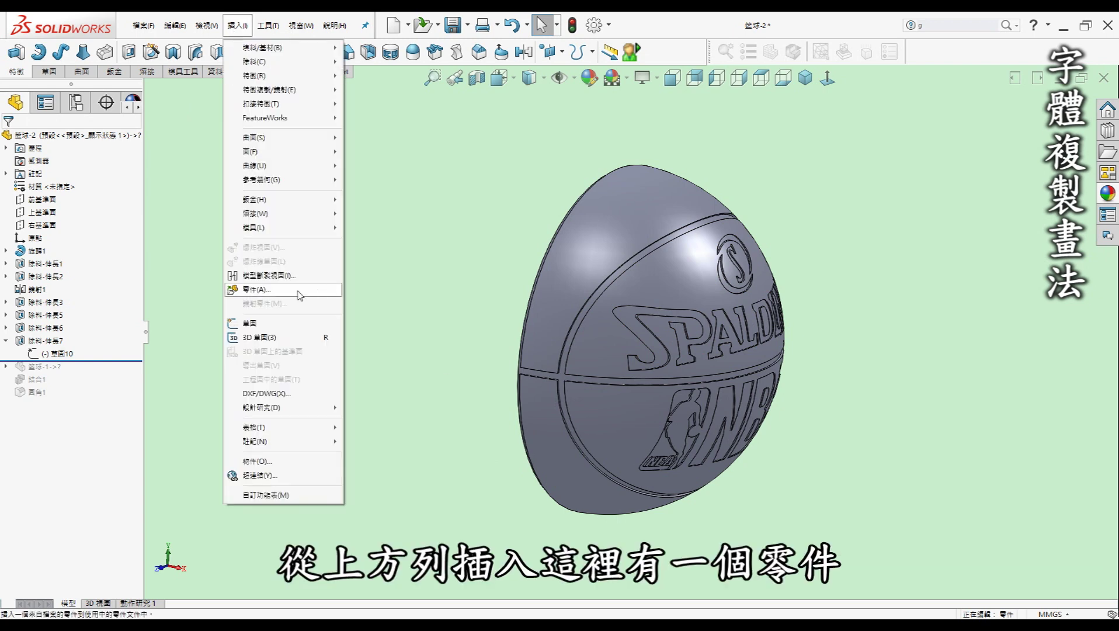
{"action": "left_click", "coordinate": [299, 290]}
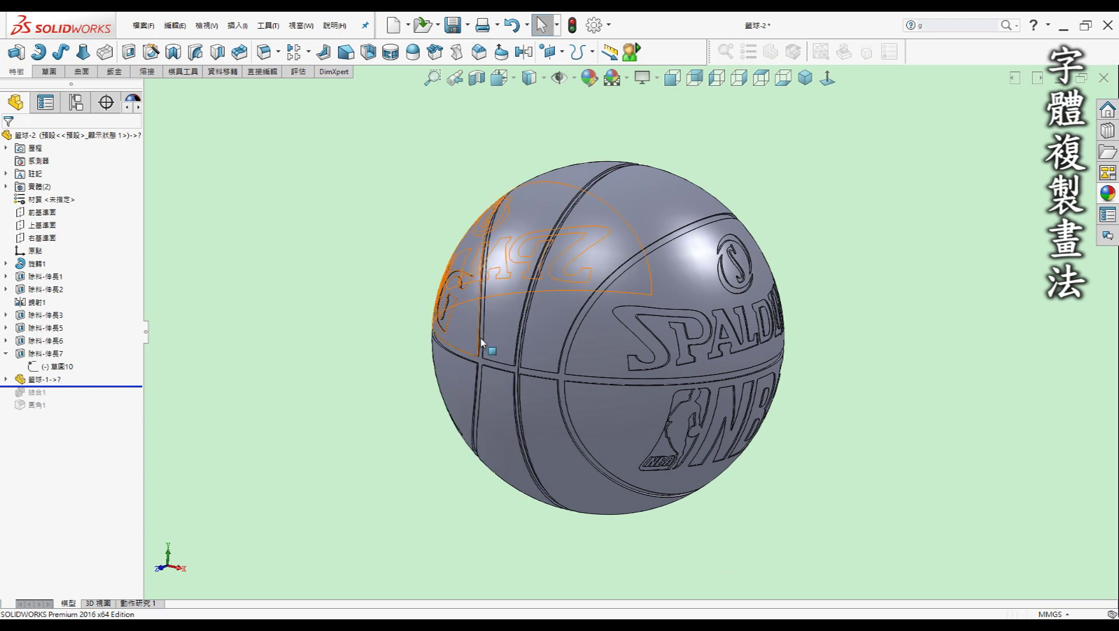
{"action": "left_click", "coordinate": [57, 381]}
{"action": "left_click", "coordinate": [72, 348]}
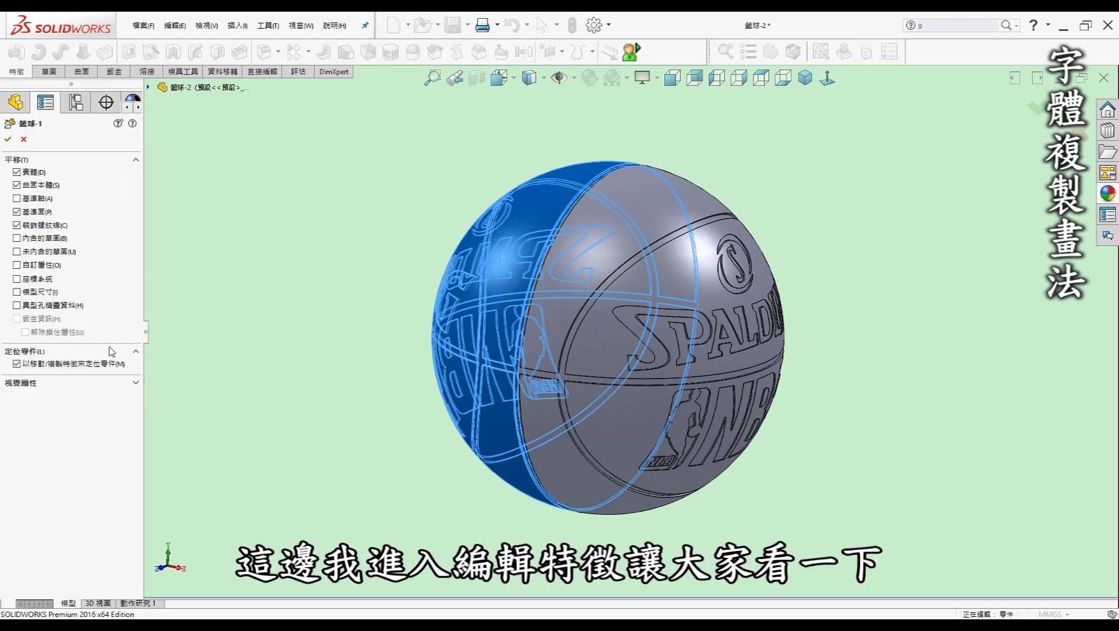
- Locate 籃球-1 with coincident and concentric mates, check the seams, and close the PropertyManager
{"action": "key", "text": "Return"}
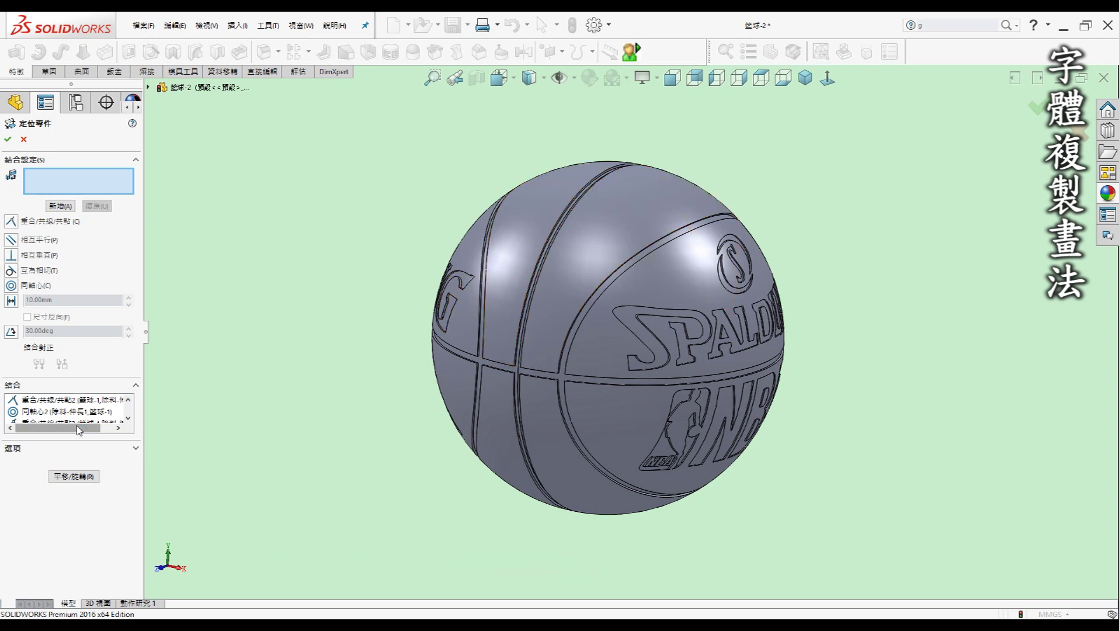
{"action": "left_click_drag", "start_coordinate": [79, 432], "coordinate": [71, 431]}
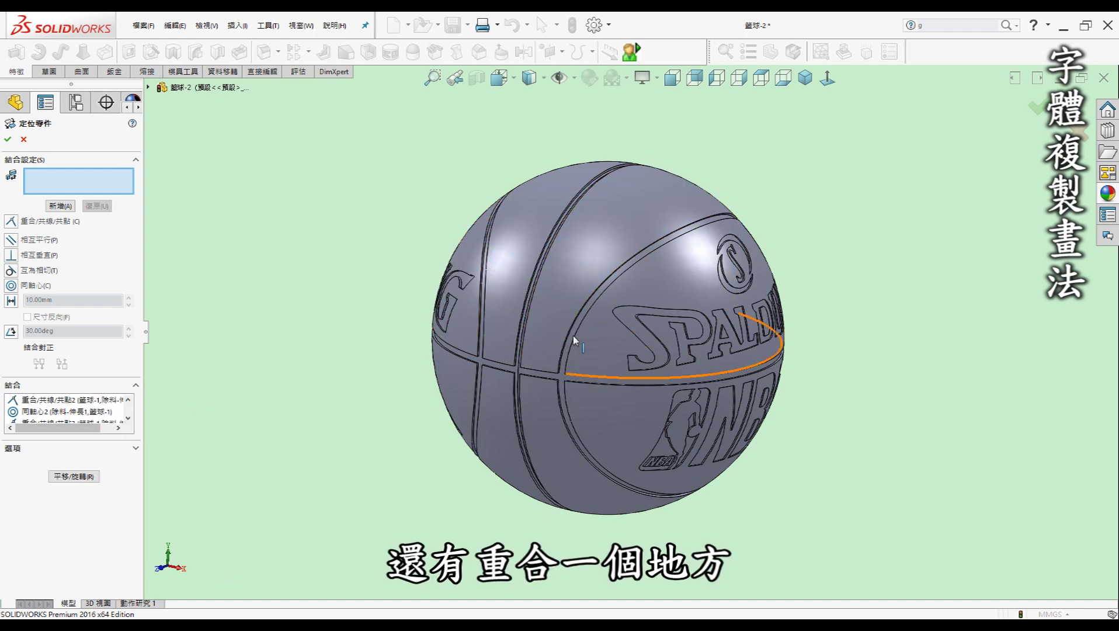
{"action": "scroll", "coordinate": [589, 194], "scroll_direction": "down", "scroll_amount": 3}
{"action": "scroll", "coordinate": [578, 193], "scroll_direction": "down", "scroll_amount": 2}
{"action": "scroll", "coordinate": [589, 211], "scroll_direction": "up", "scroll_amount": 2}
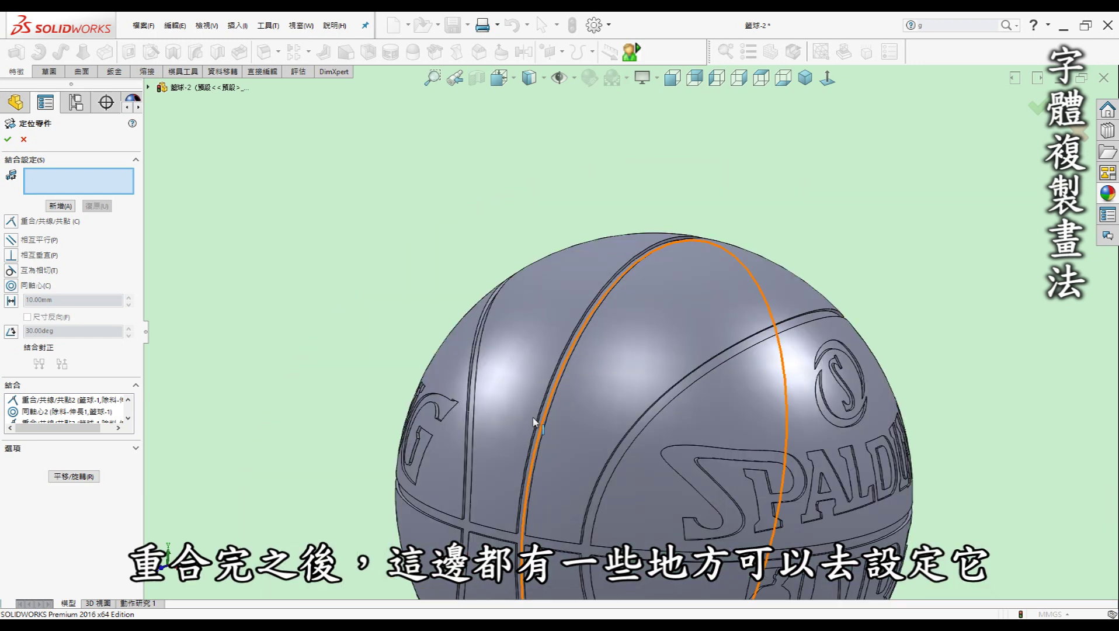
{"action": "middle_click_drag", "start_coordinate": [533, 418], "coordinate": [527, 473]}
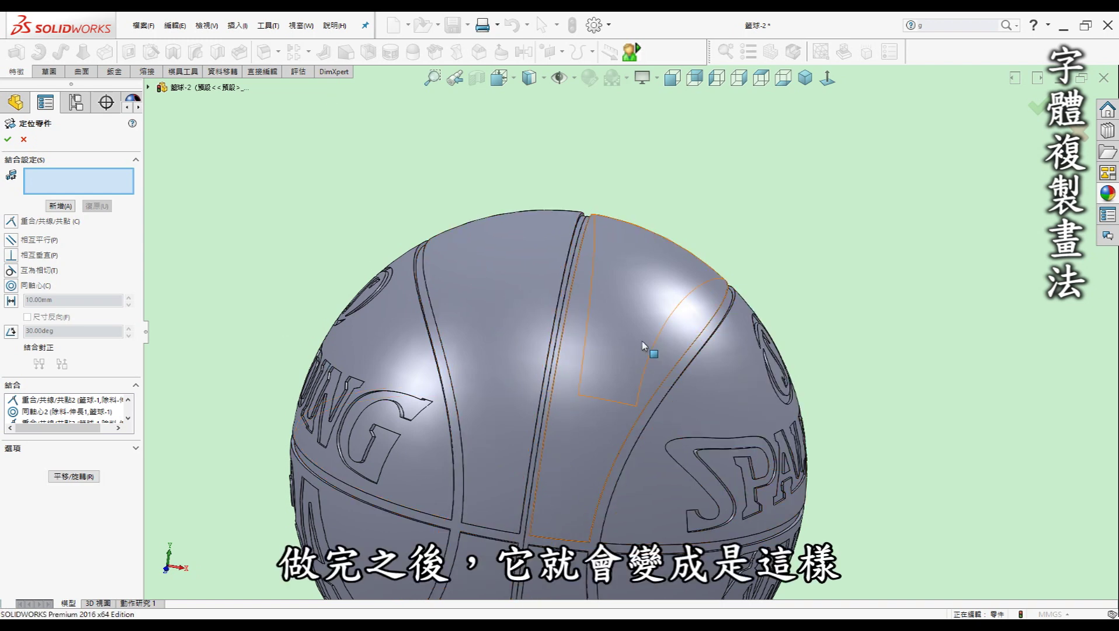
{"action": "middle_click_drag", "start_coordinate": [642, 341], "coordinate": [620, 330]}
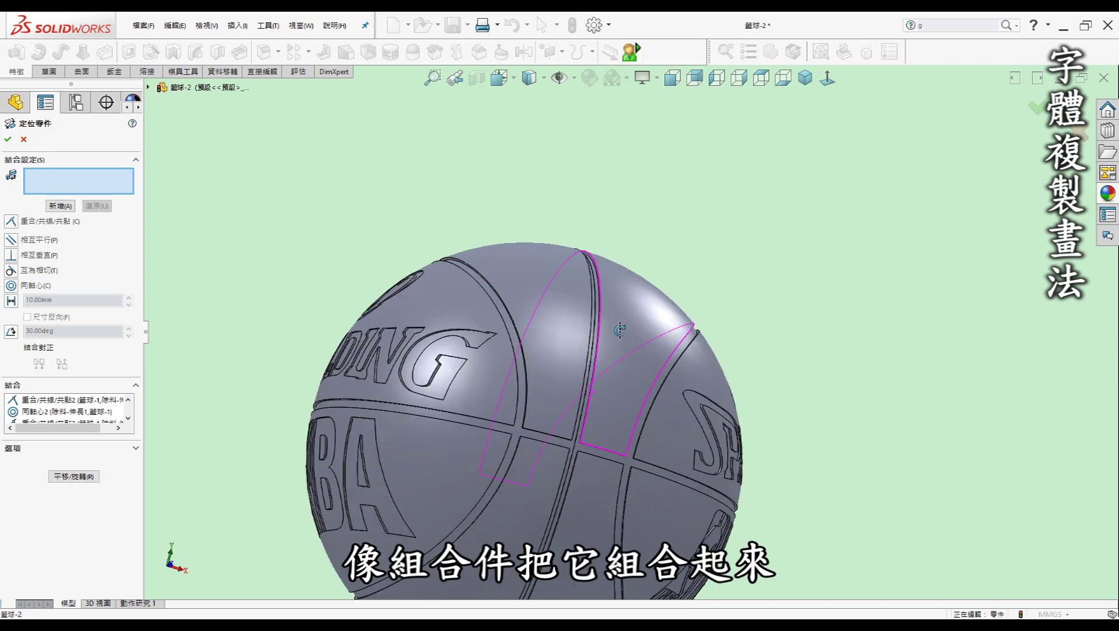
{"action": "scroll", "coordinate": [619, 329], "scroll_direction": "up", "scroll_amount": 3}
{"action": "left_click", "coordinate": [23, 141]}
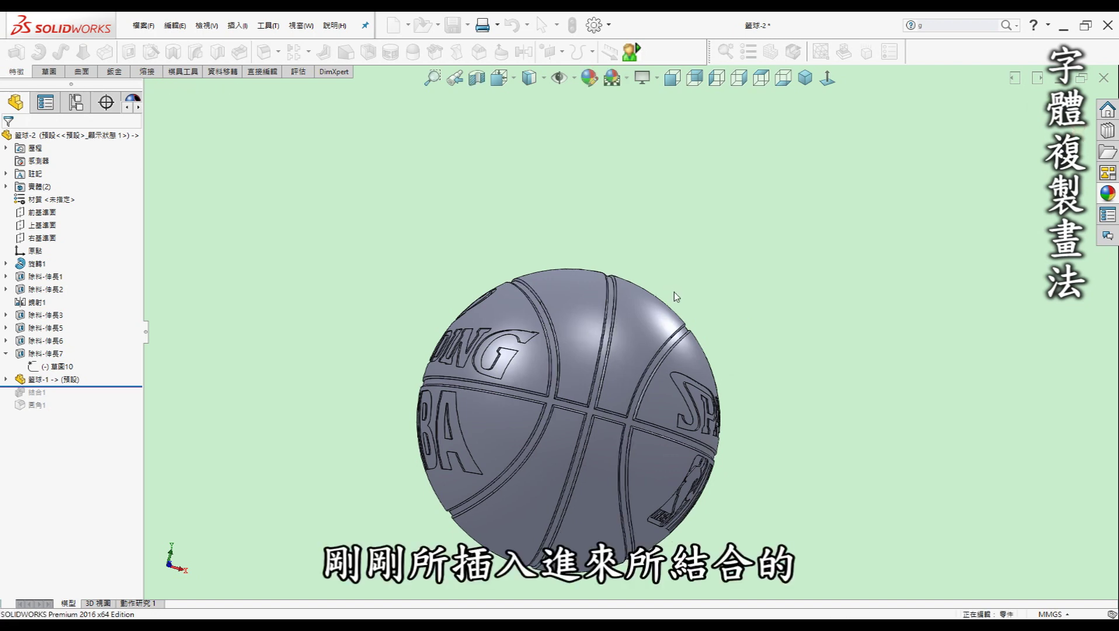
- View the merged 結合1 ball with 圓角1 grooves from several angles; show 直接編輯 commands
{"action": "key", "text": "ctrl+7"}
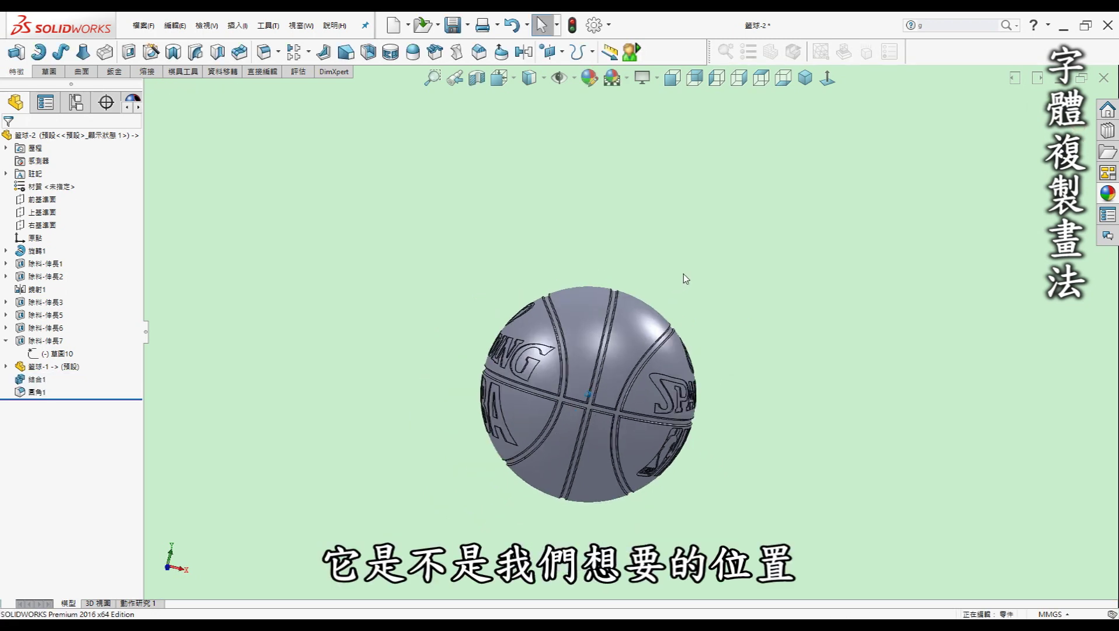
{"action": "scroll", "coordinate": [599, 386], "scroll_direction": "down", "scroll_amount": 3}
{"action": "key", "text": "ctrl+4"}
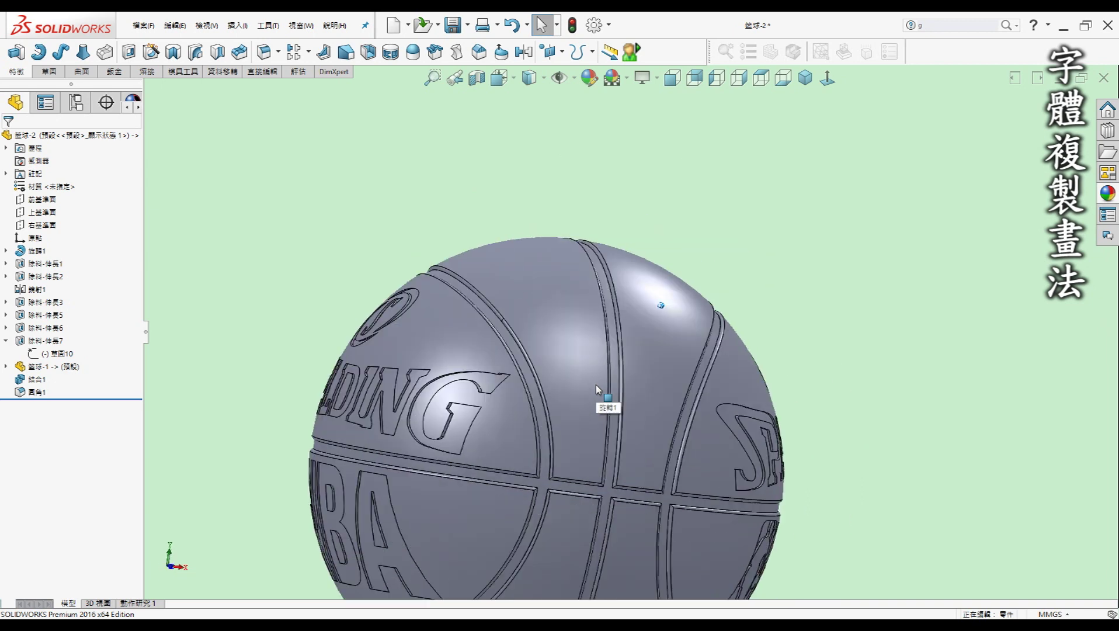
{"action": "mouse_move", "coordinate": [597, 388]}
{"action": "middle_mouse_down"}
{"action": "mouse_move", "coordinate": [569, 426]}
{"action": "mouse_move", "coordinate": [896, 433]}
{"action": "mouse_move", "coordinate": [488, 423]}
{"action": "middle_mouse_up"}
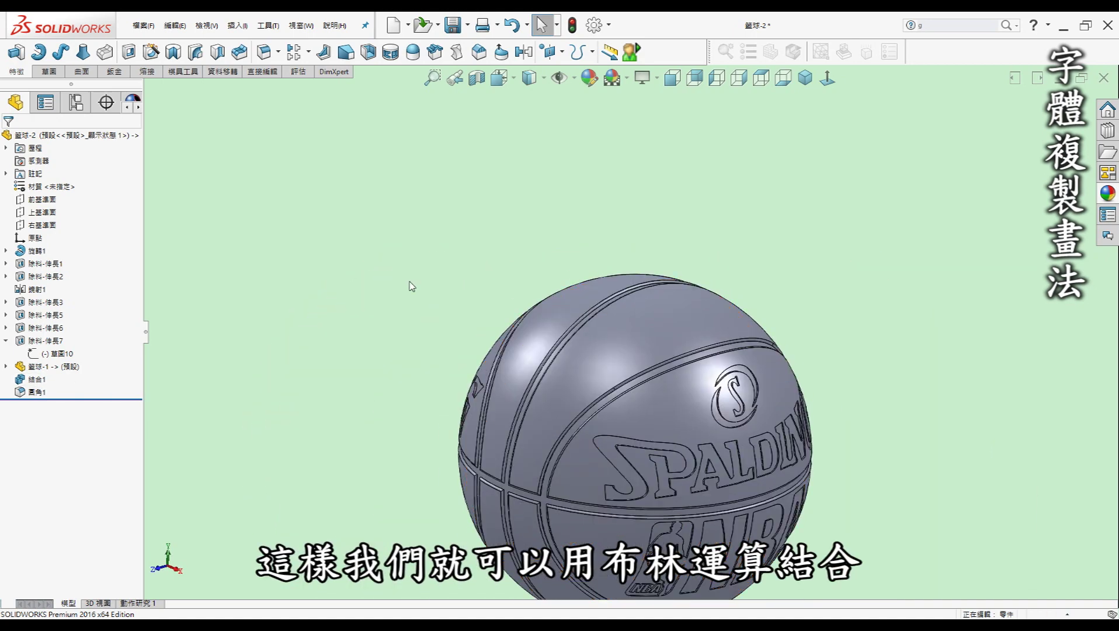
{"action": "left_click", "coordinate": [262, 71]}
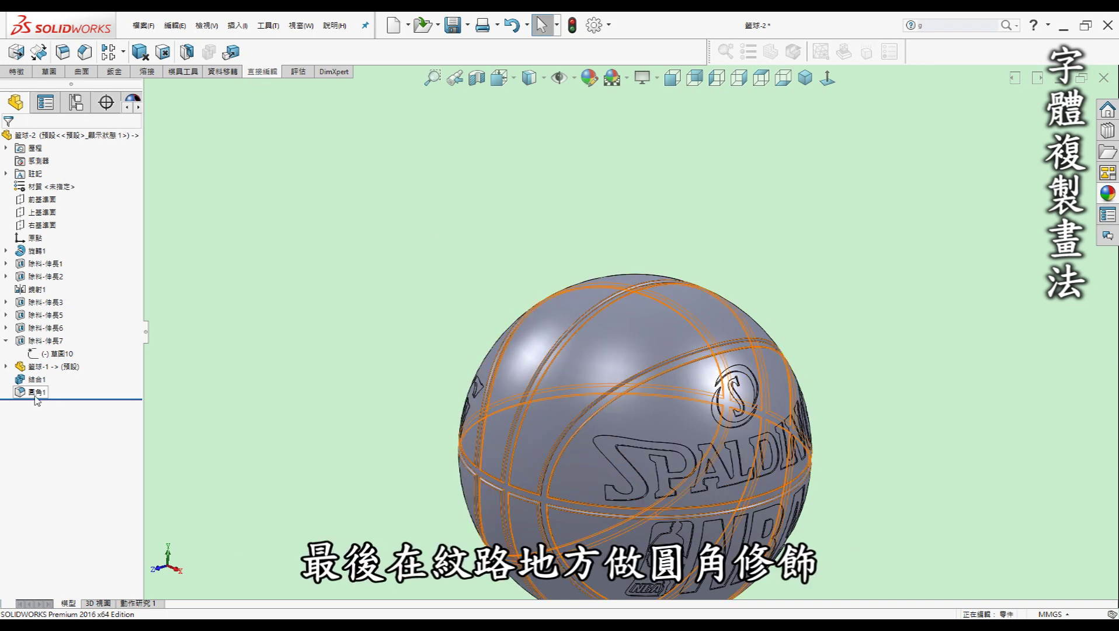
- Zoom in on the 圓角1 groove fillets, deselect them, and return to isometric view
{"action": "scroll", "coordinate": [582, 385], "scroll_direction": "down", "scroll_amount": 2}
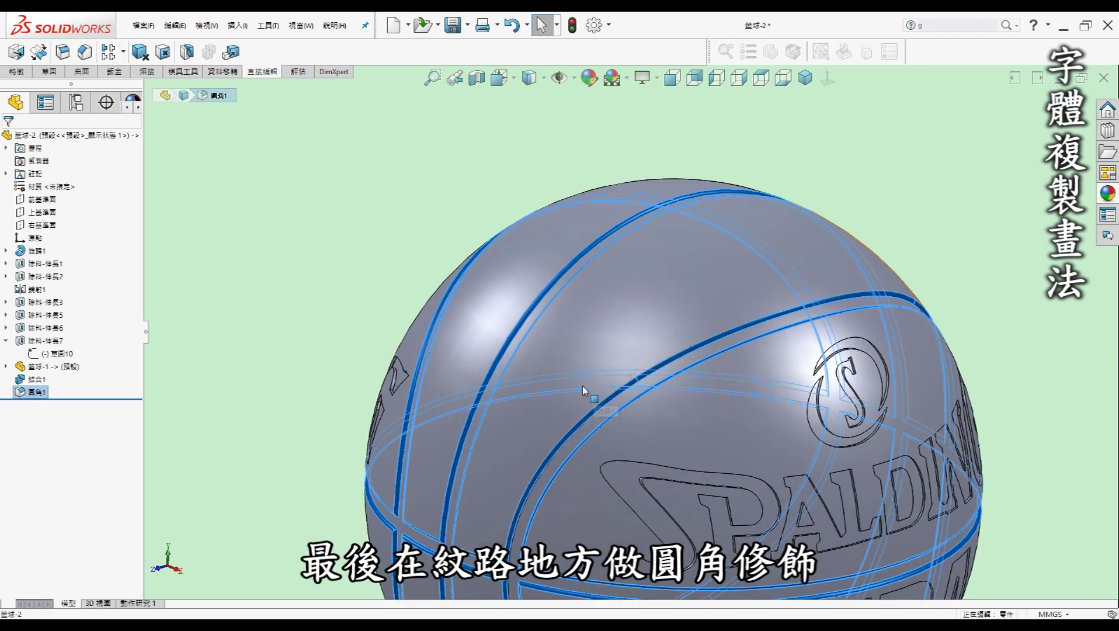
{"action": "scroll", "coordinate": [558, 339], "scroll_direction": "down", "scroll_amount": 2}
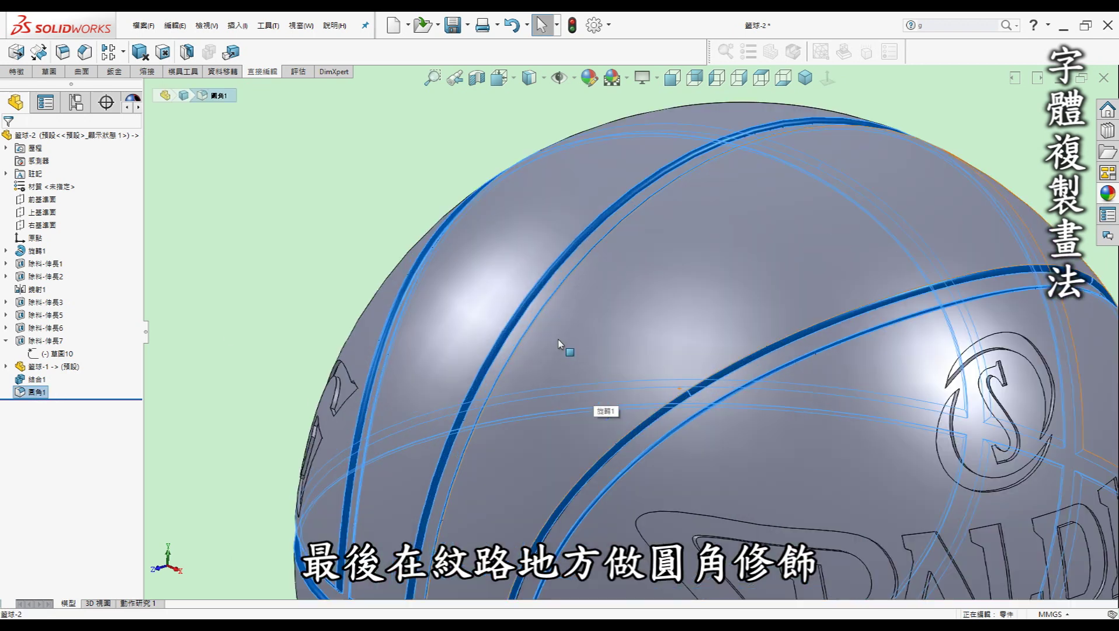
{"action": "left_click", "coordinate": [285, 296]}
{"action": "scroll", "coordinate": [578, 292], "scroll_direction": "up", "scroll_amount": 2}
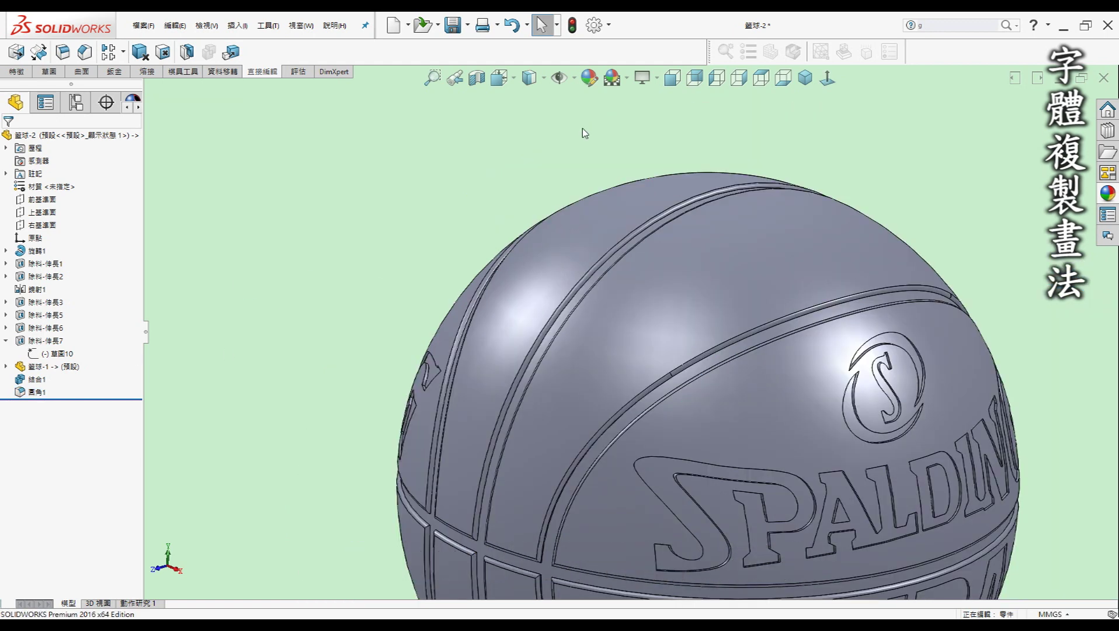
{"action": "left_click", "coordinate": [809, 85]}
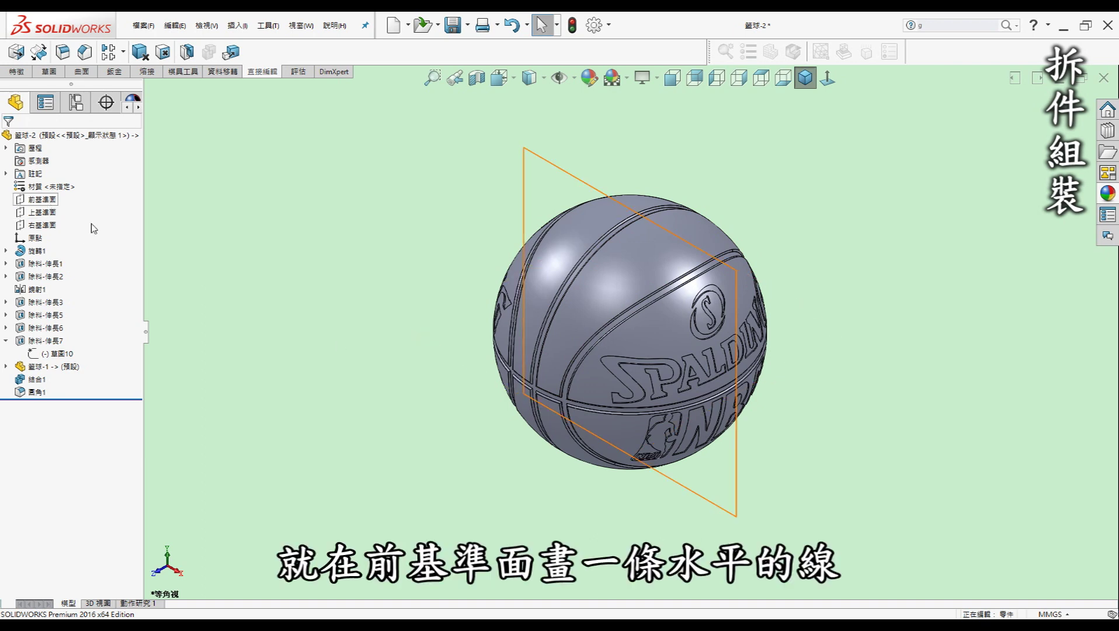
- View the ball normal to 前基準面, then compare isometric and front orientations
{"action": "left_click", "coordinate": [532, 386]}
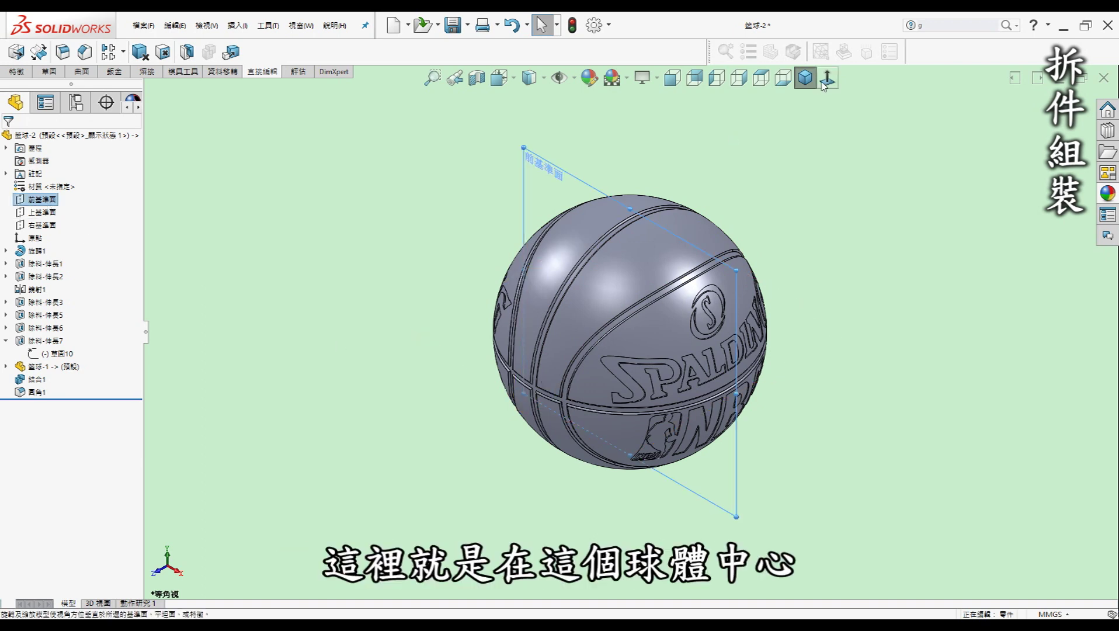
{"action": "left_click", "coordinate": [827, 77]}
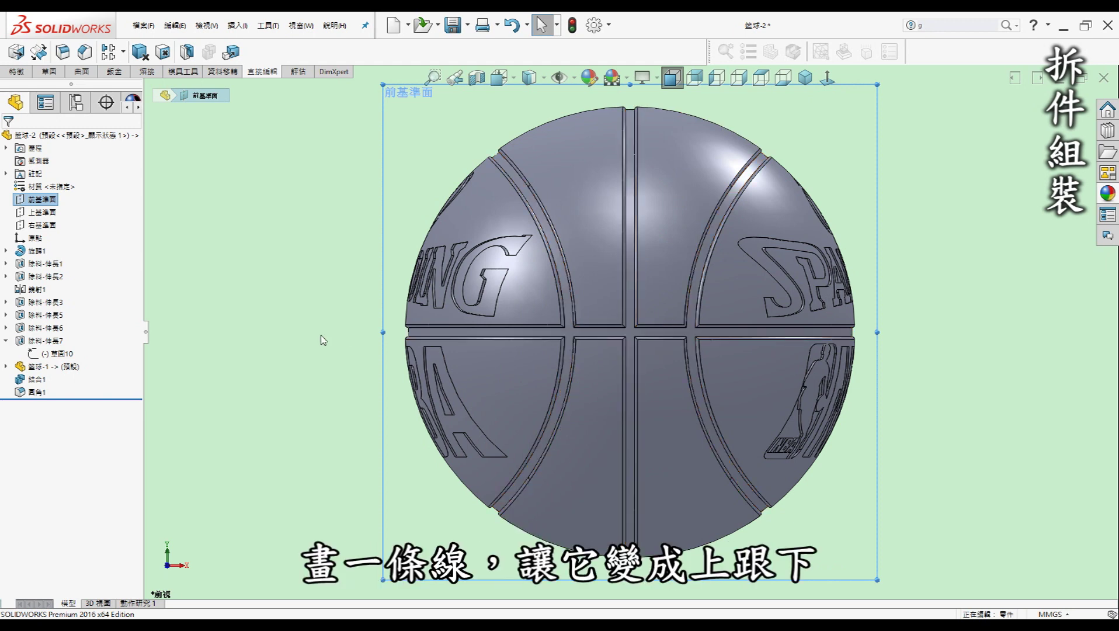
{"action": "left_click", "coordinate": [996, 350]}
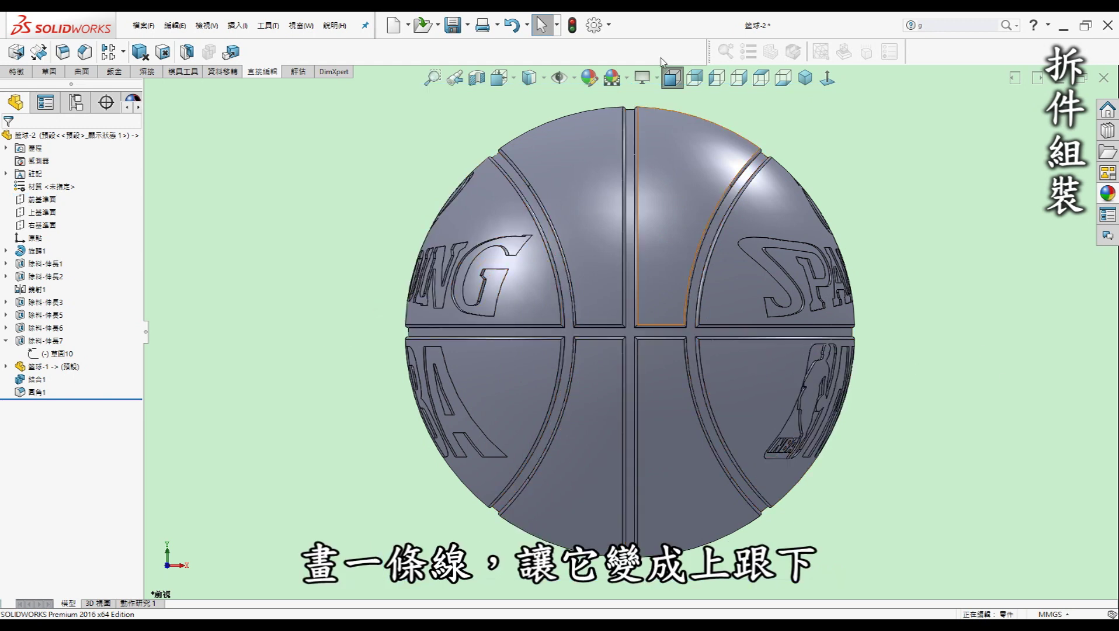
{"action": "left_click", "coordinate": [805, 79]}
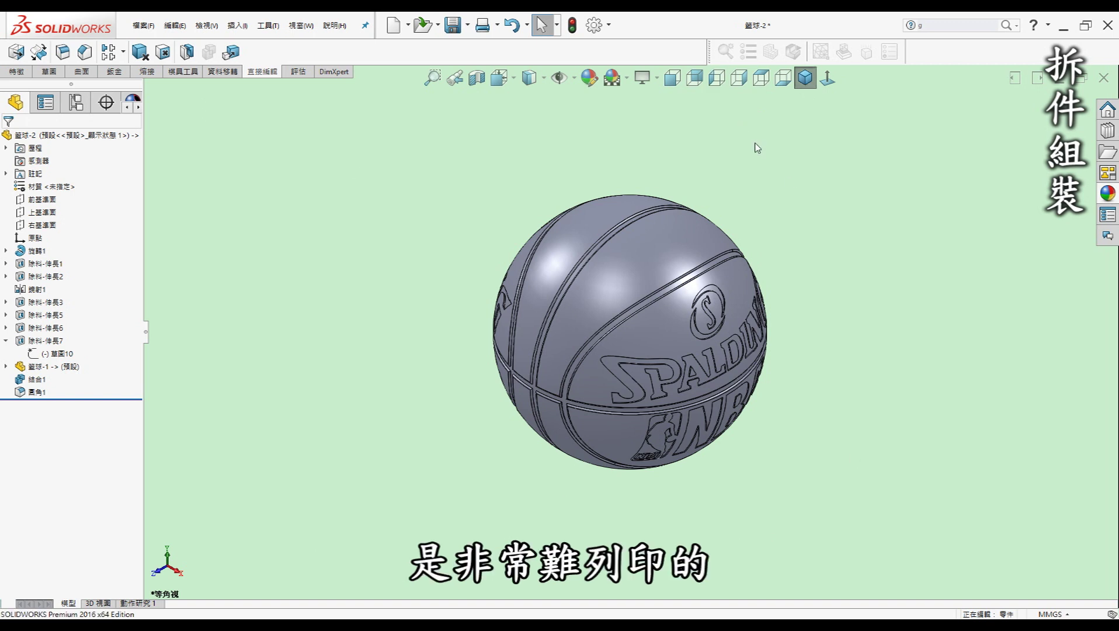
{"action": "left_click", "coordinate": [672, 78]}
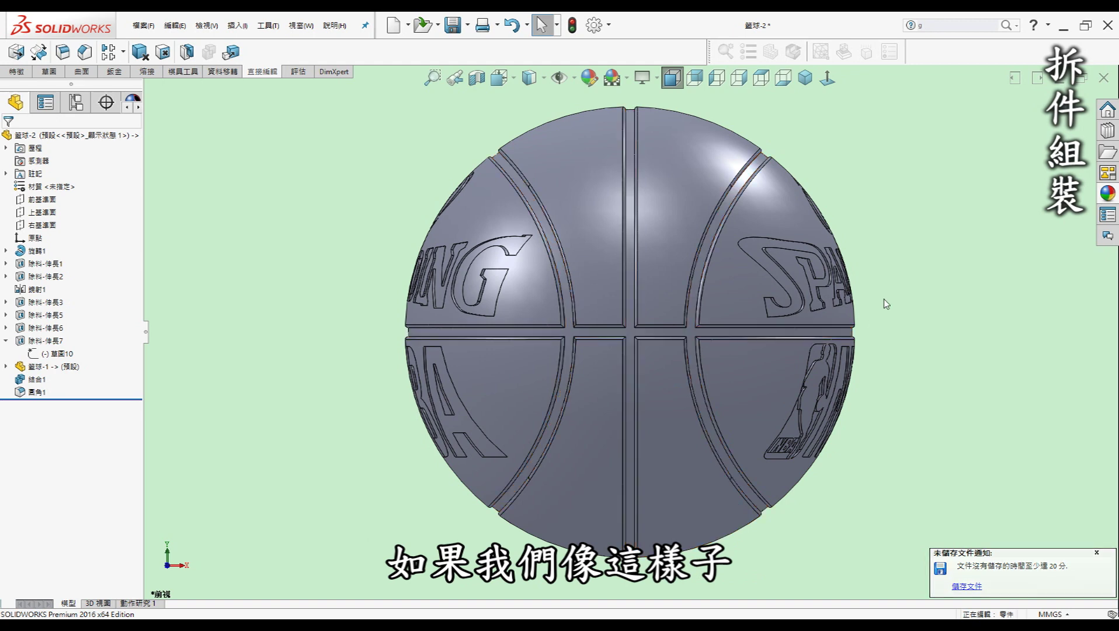
- Recentre the ball in isometric view and switch to the 斯伯丁籃球總組合 assembly
{"action": "mouse_move", "coordinate": [886, 303]}
{"action": "middle_mouse_down", "text": "ctrl"}
{"action": "mouse_move", "coordinate": [863, 434]}
{"action": "mouse_move", "coordinate": [880, 563]}
{"action": "middle_mouse_up", "text": "ctrl"}
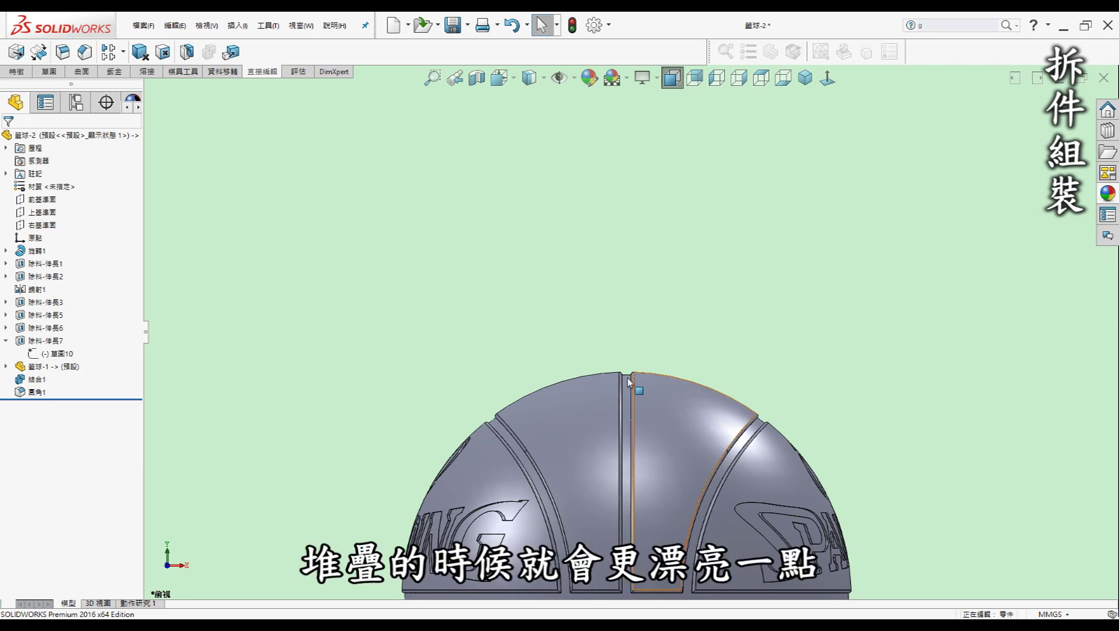
{"action": "middle_click_drag", "start_coordinate": [713, 410], "coordinate": [737, 233], "text": "ctrl"}
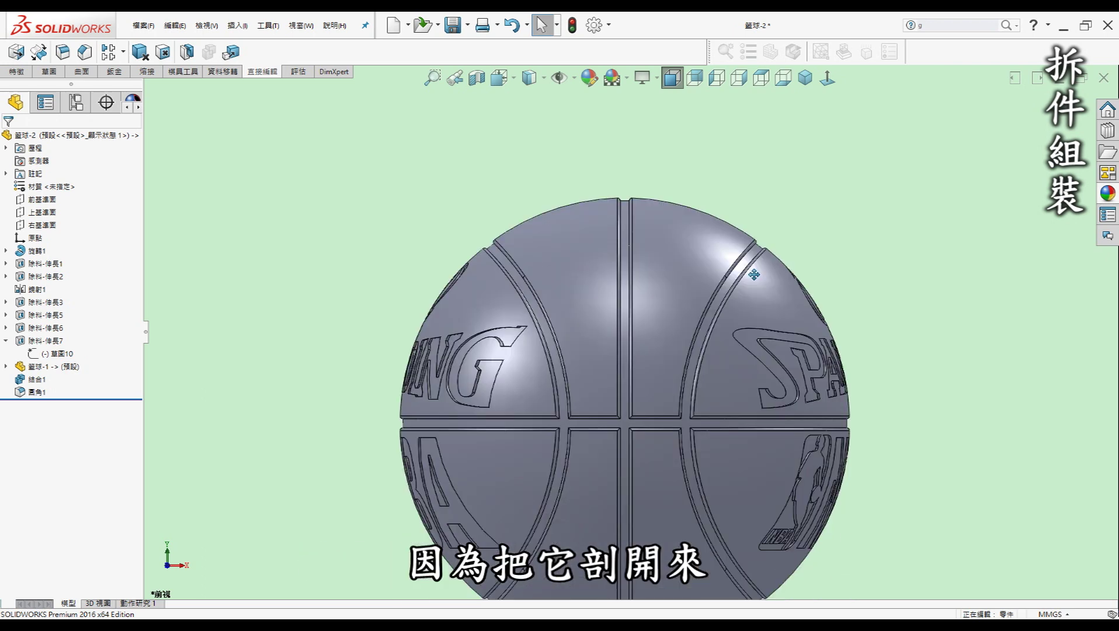
{"action": "left_click", "coordinate": [805, 78]}
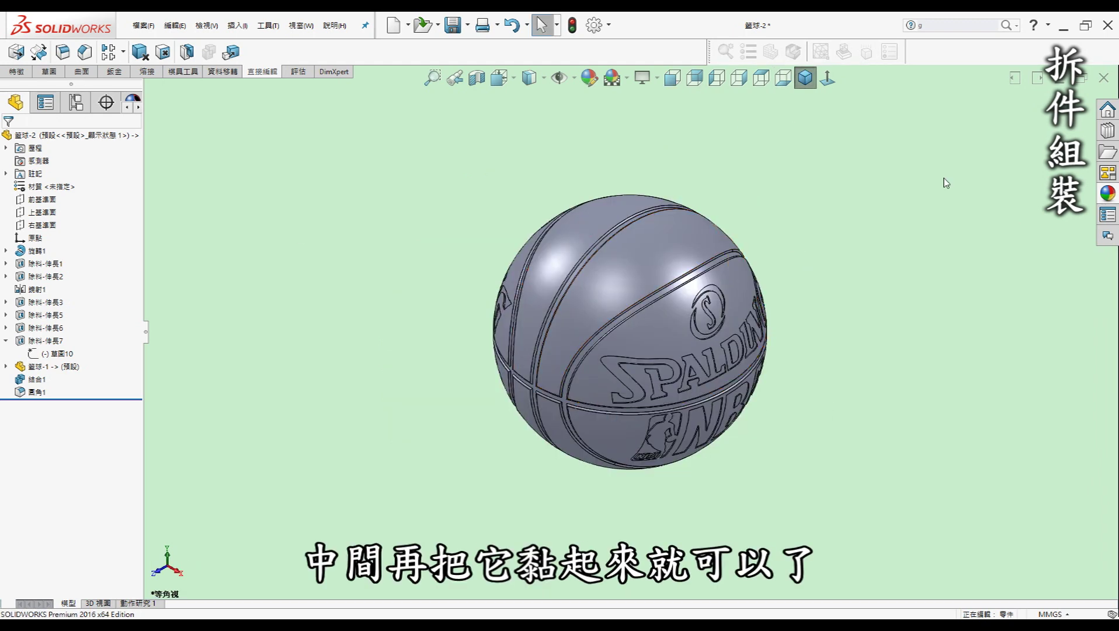
{"action": "key", "text": "ctrl+Tab"}
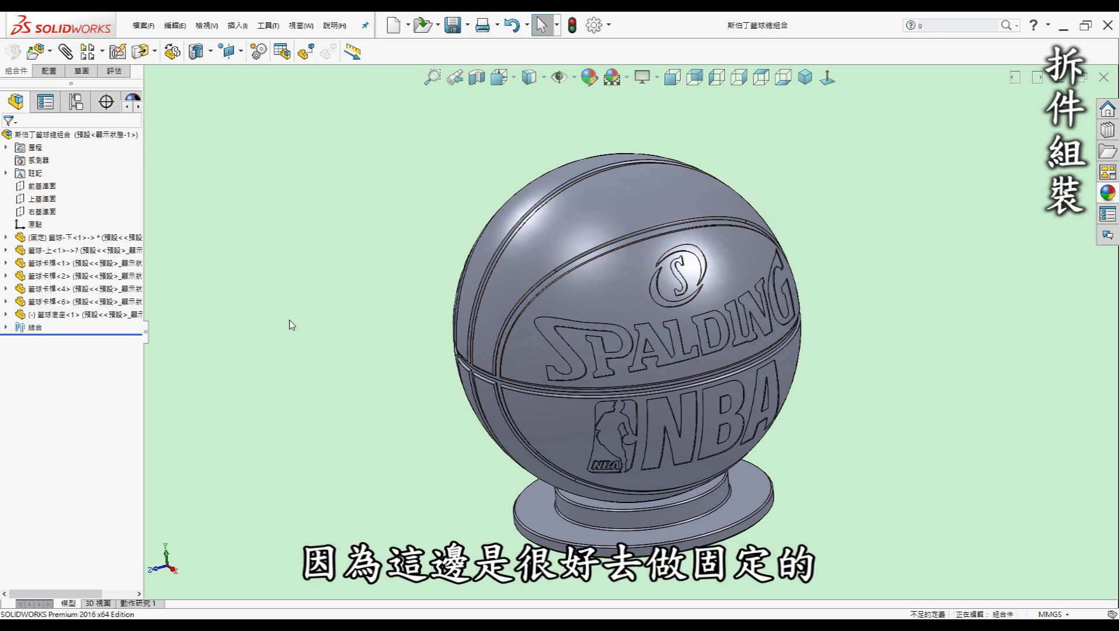
{"action": "left_click", "coordinate": [104, 240]}
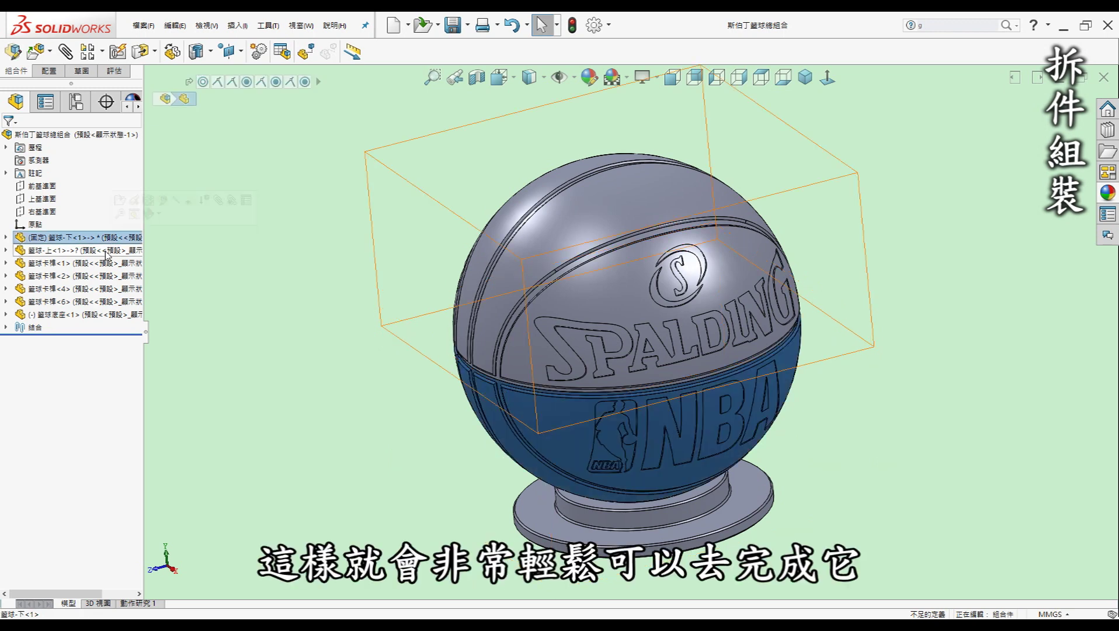
{"action": "left_click", "coordinate": [190, 200]}
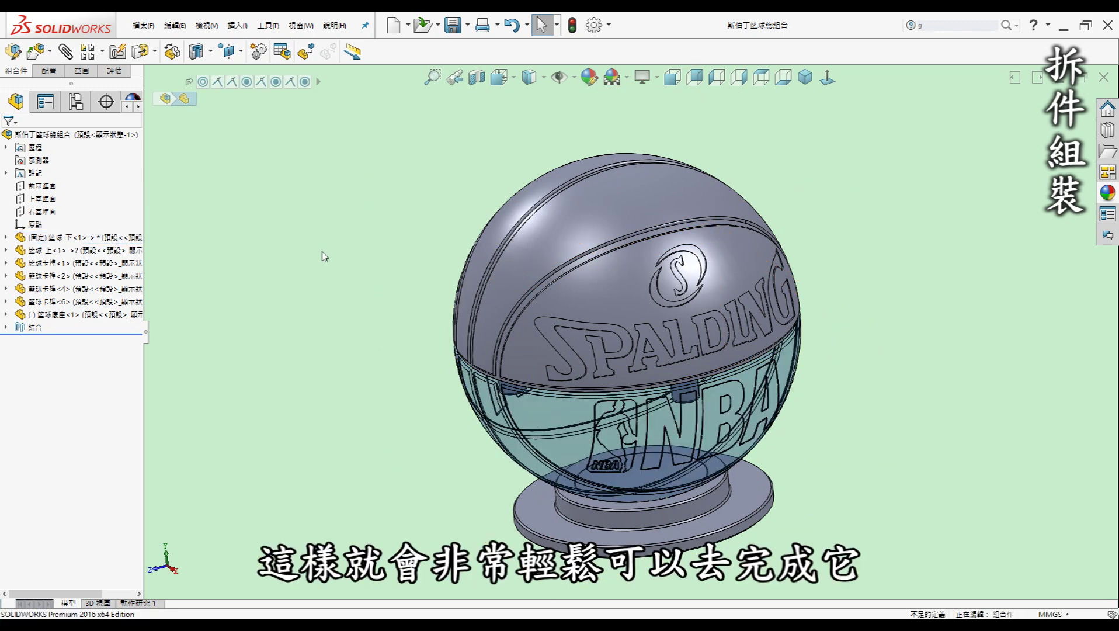
{"action": "key", "text": "Right"}
{"action": "key", "text": "Right"}
{"action": "key", "text": "Right"}
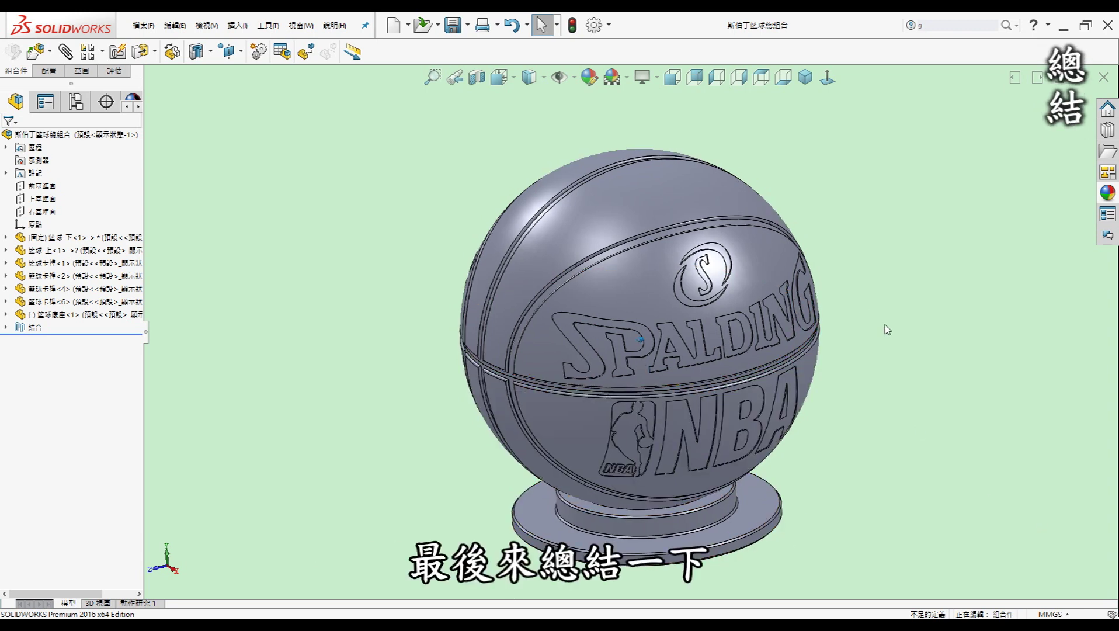
{"action": "key", "text": "ctrl+4"}
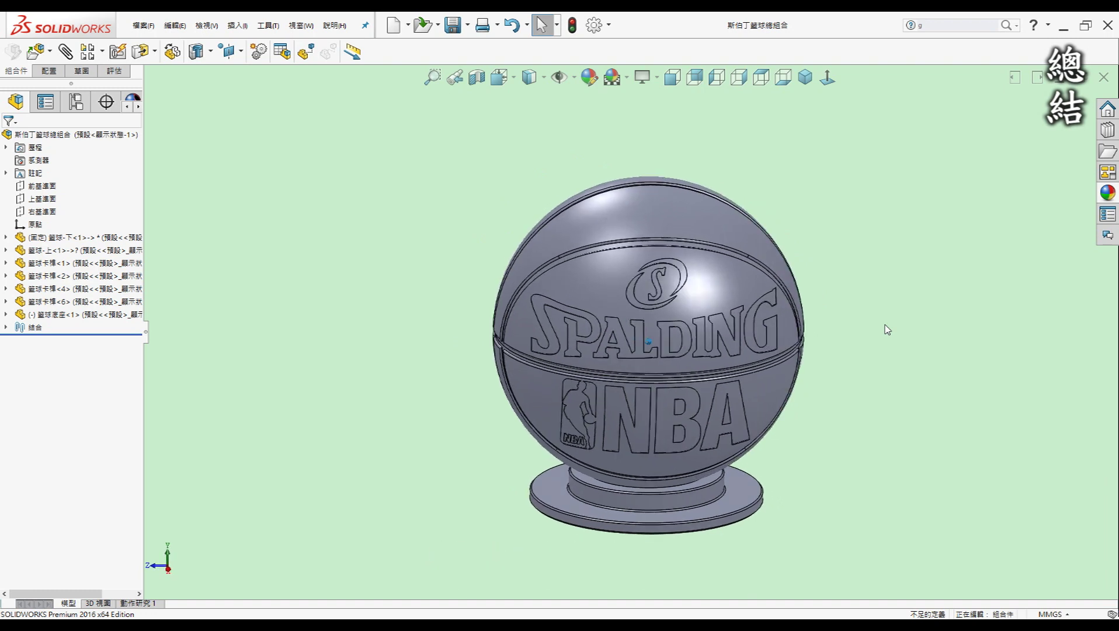